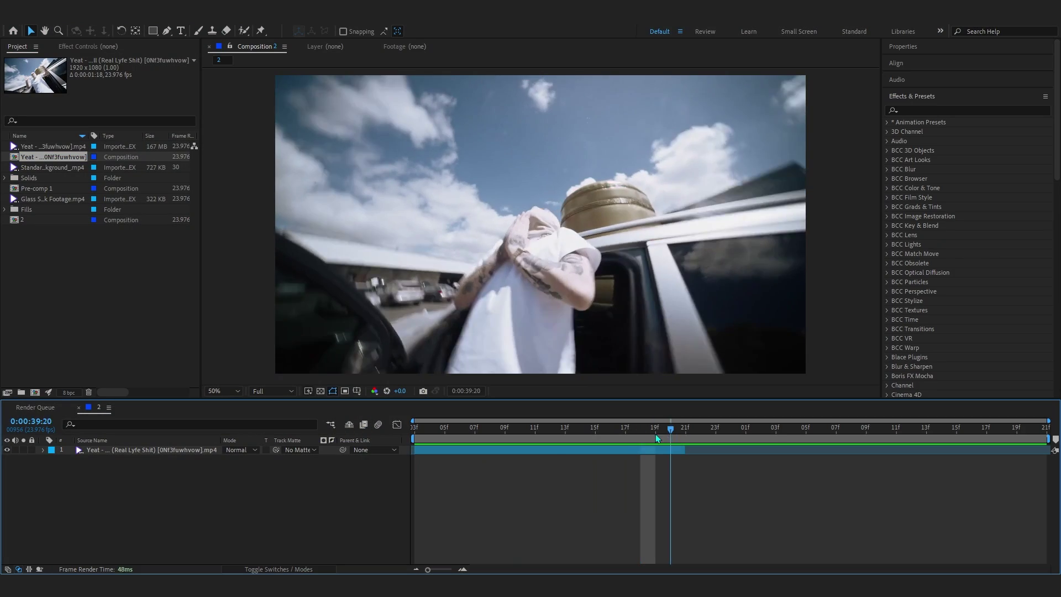
Send the frame at 0:00:39:20 of composition 2 to the render queue as a still image named "Image Ai_No effect"
left_click_drag(657, 437, 678, 450)
left_click(668, 452)
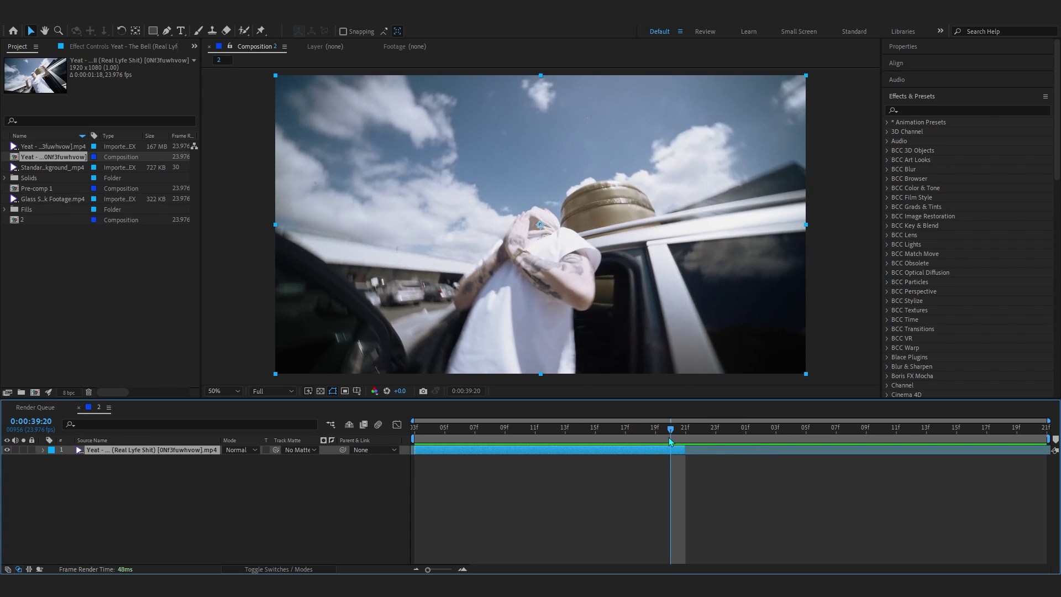
left_click(385, 500)
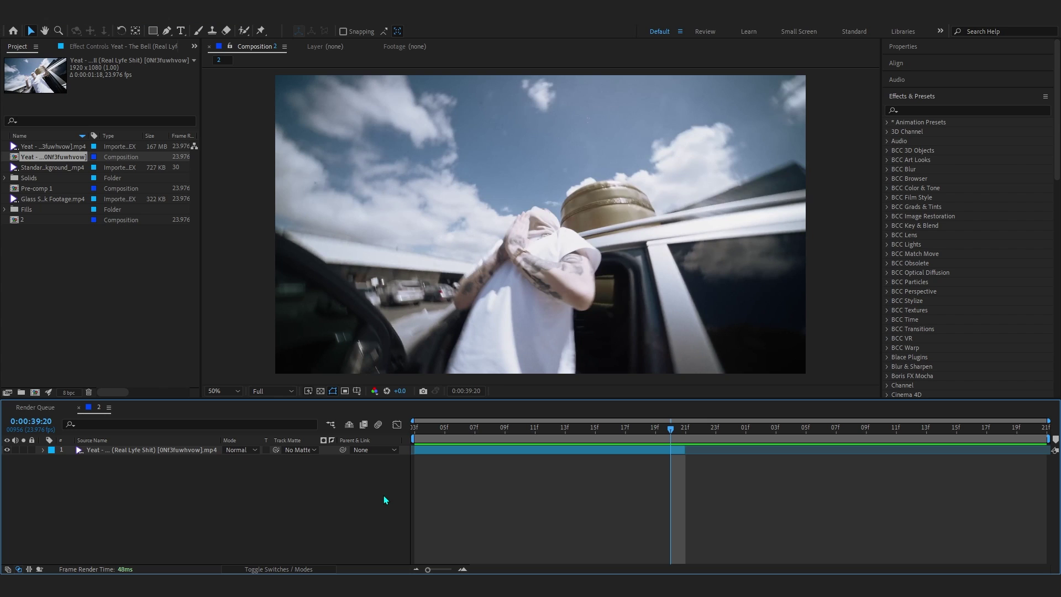
key("ctrl+alt+s")
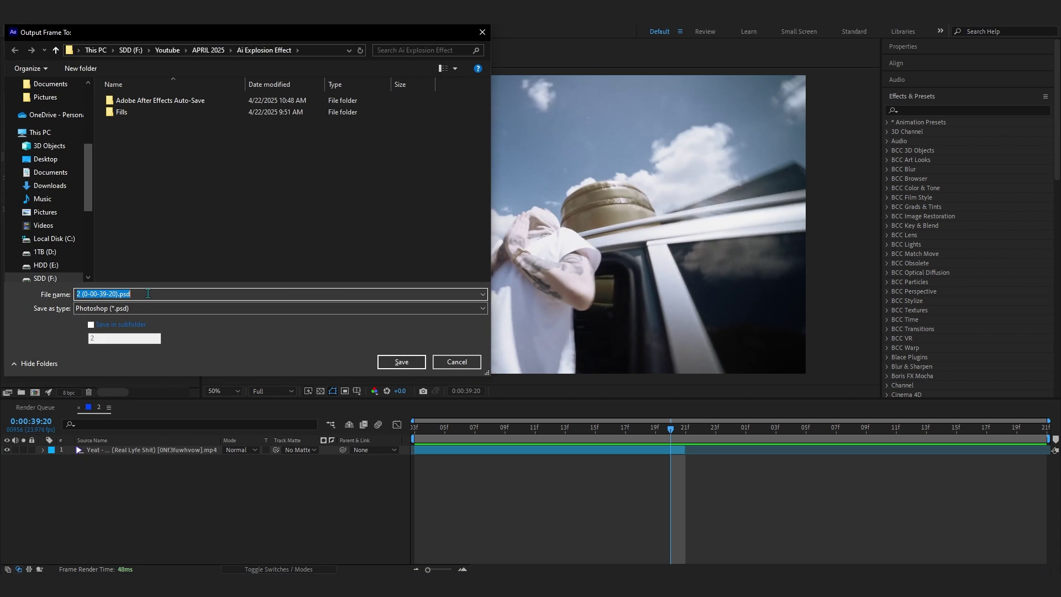
key("BackSpace")
type("Image Ai_No effect")
key("Return")
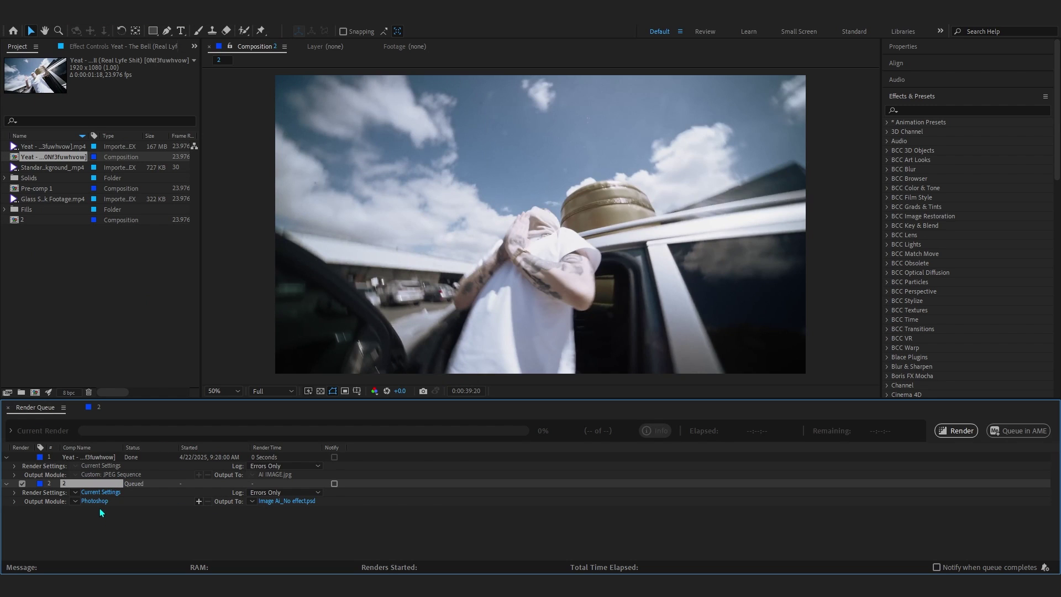
Change the queued frame's output format to JPEG Sequence and render it
left_click(95, 501)
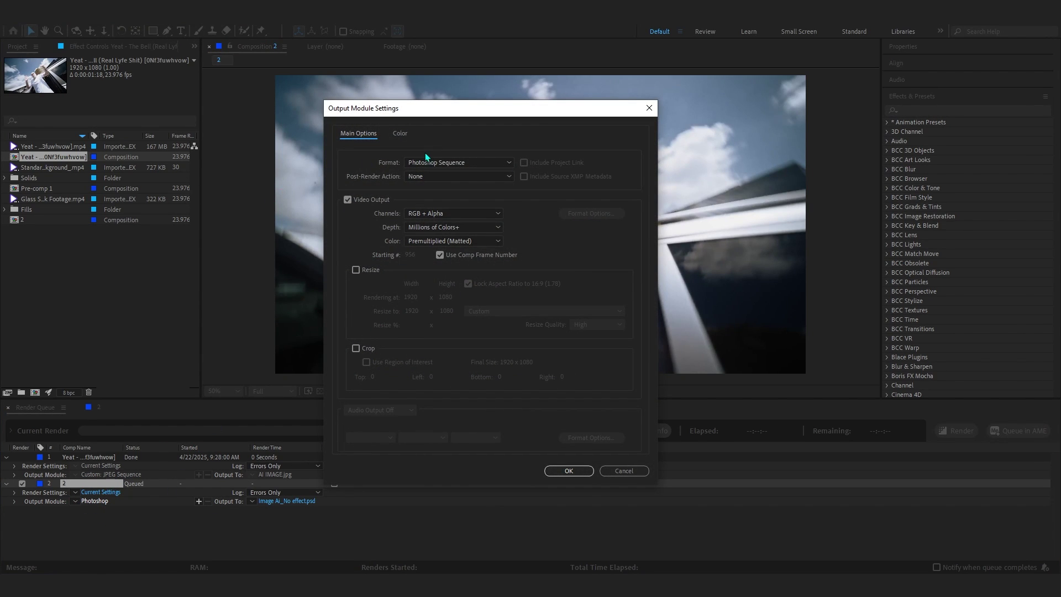
left_click(426, 161)
left_click(434, 234)
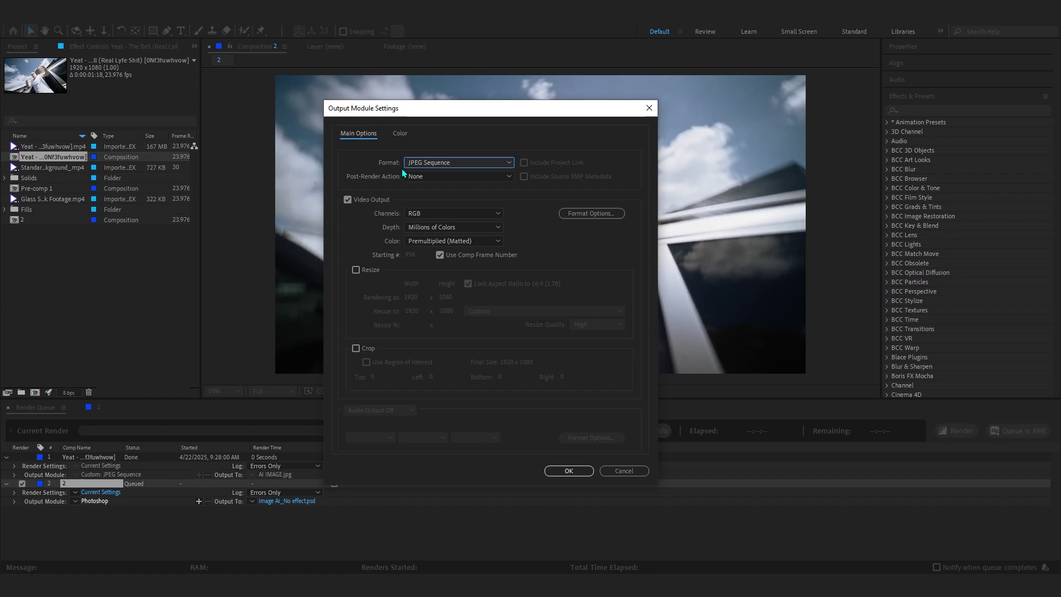
left_click(560, 472)
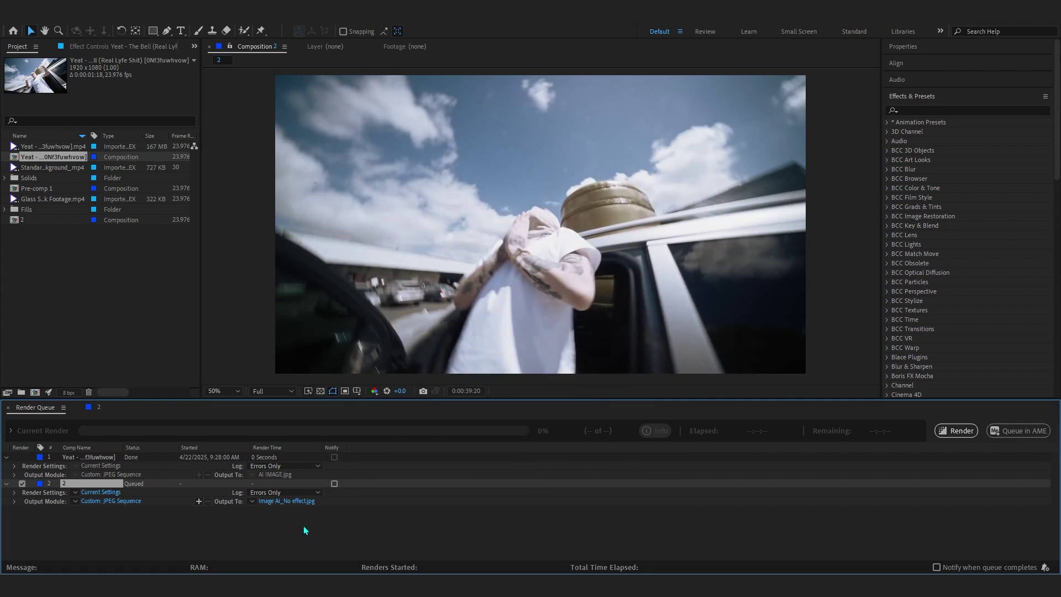
left_click(957, 431)
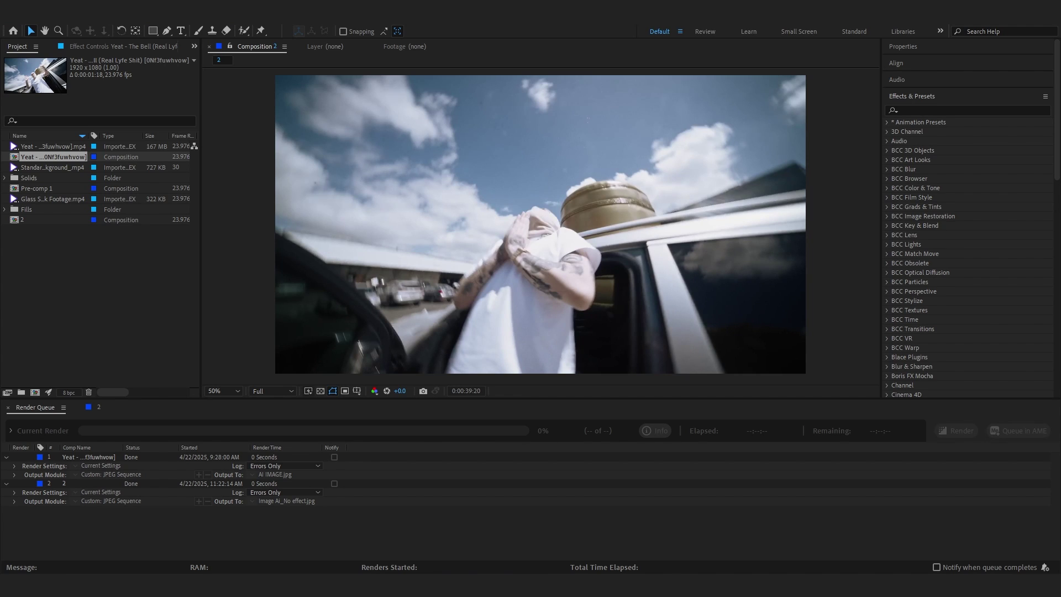
View the exported Image Ai_No effect.jpg from the Ai Explosion Effect folder and close the preview
left_click_drag(1060, 138, 380, 68)
left_click(970, 469)
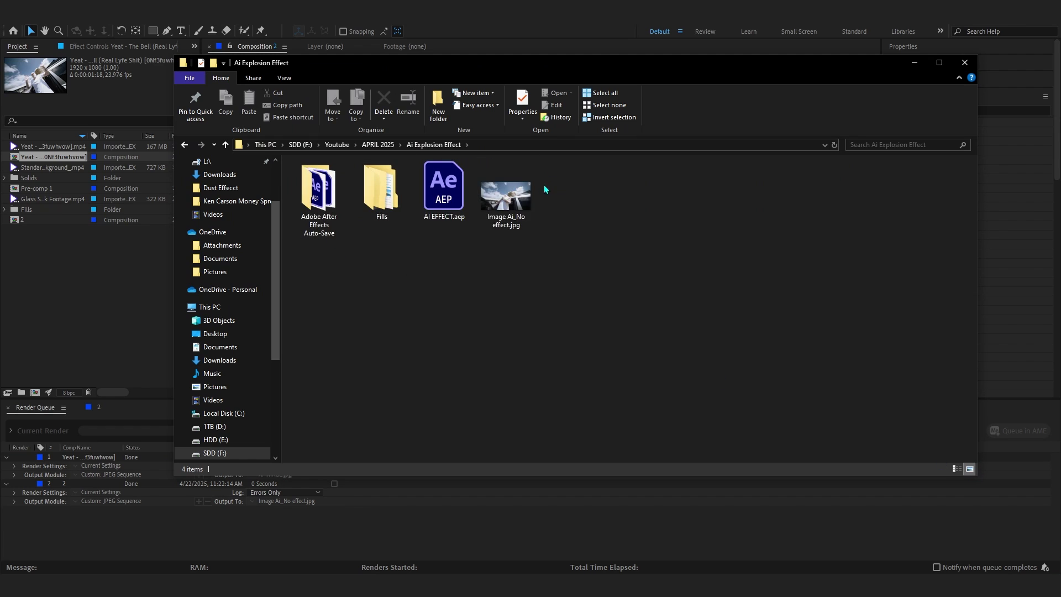
double_click(514, 196)
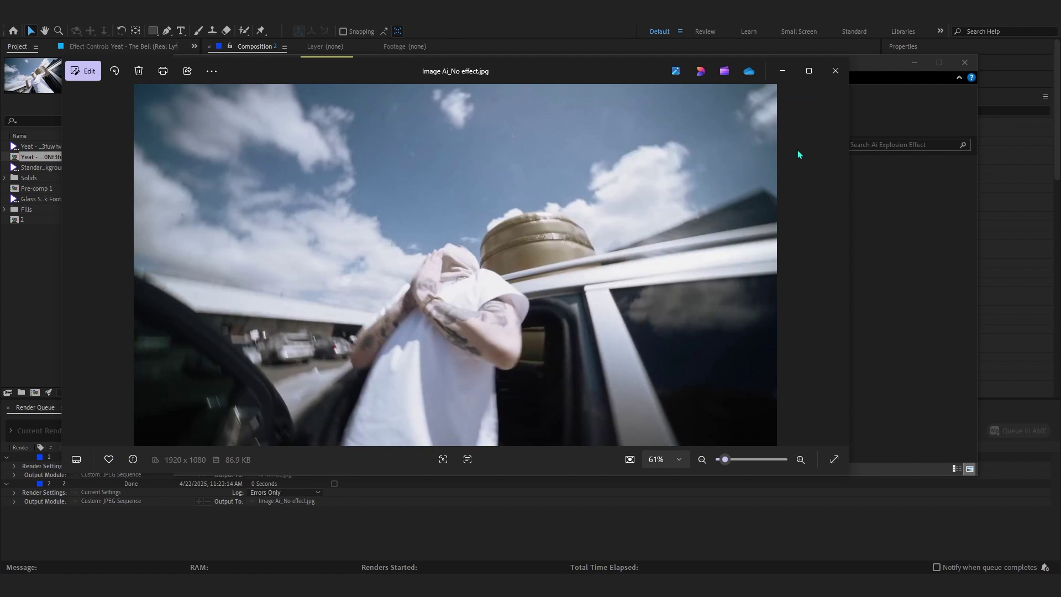
left_click(835, 71)
left_click_drag(480, 169, 534, 54)
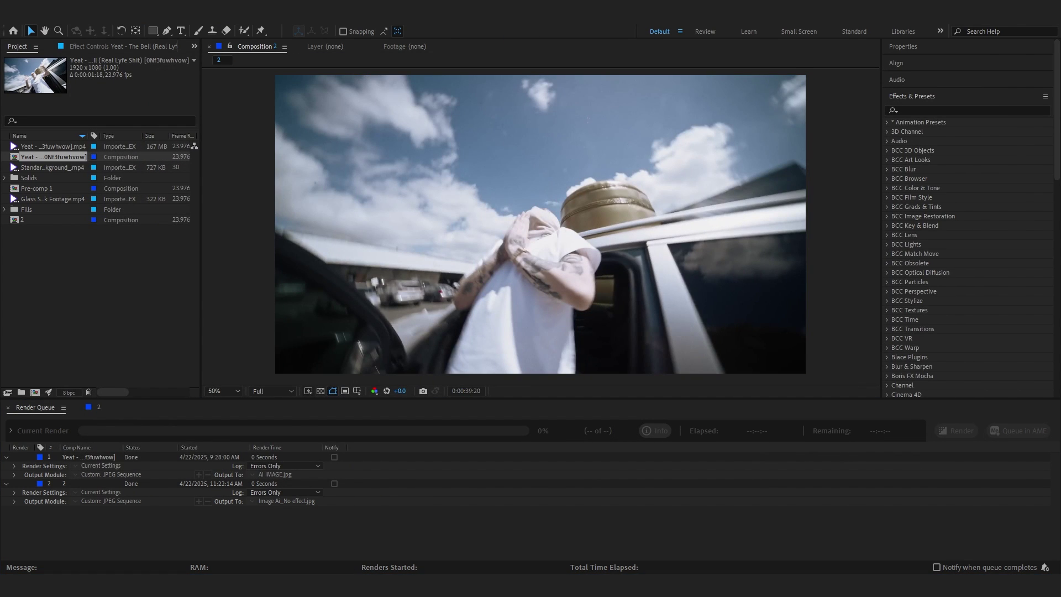
Switch to the web browser, search for "klingai" and go to the Kling AI website
left_click_drag(1060, 39, 823, 39)
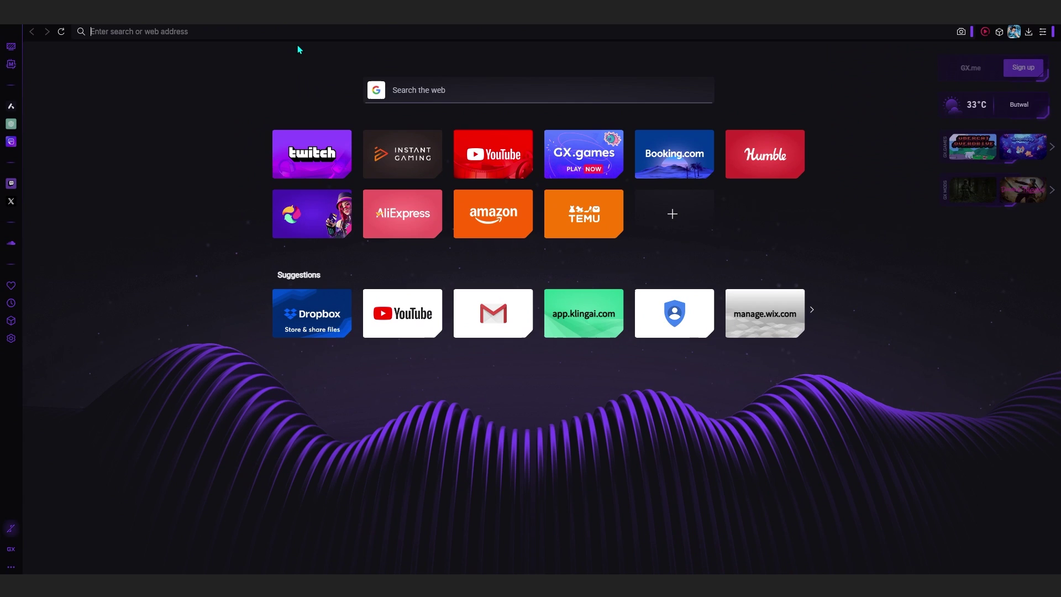
type("klingai")
key("Return")
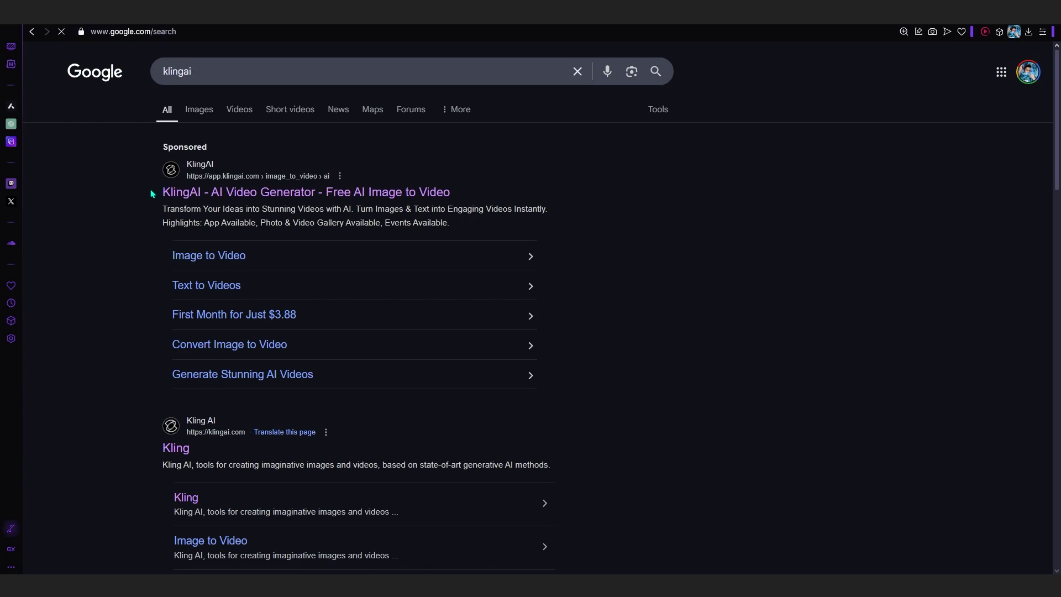
scroll(177, 204, "down", 5)
left_click(176, 202)
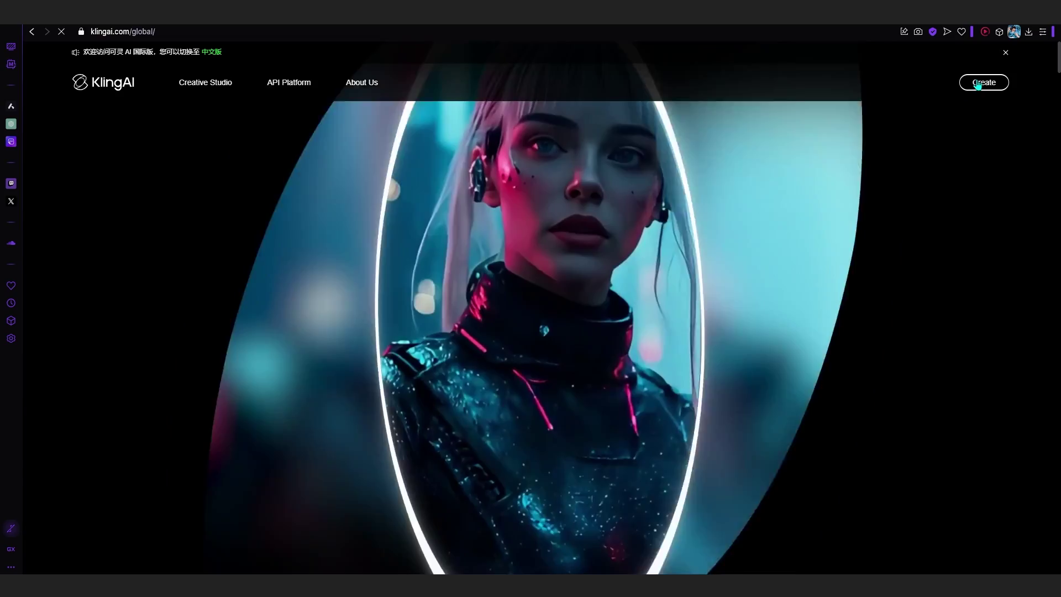
Enter Kling AI's creation app and go to the image-to-video generation page
left_click(973, 83)
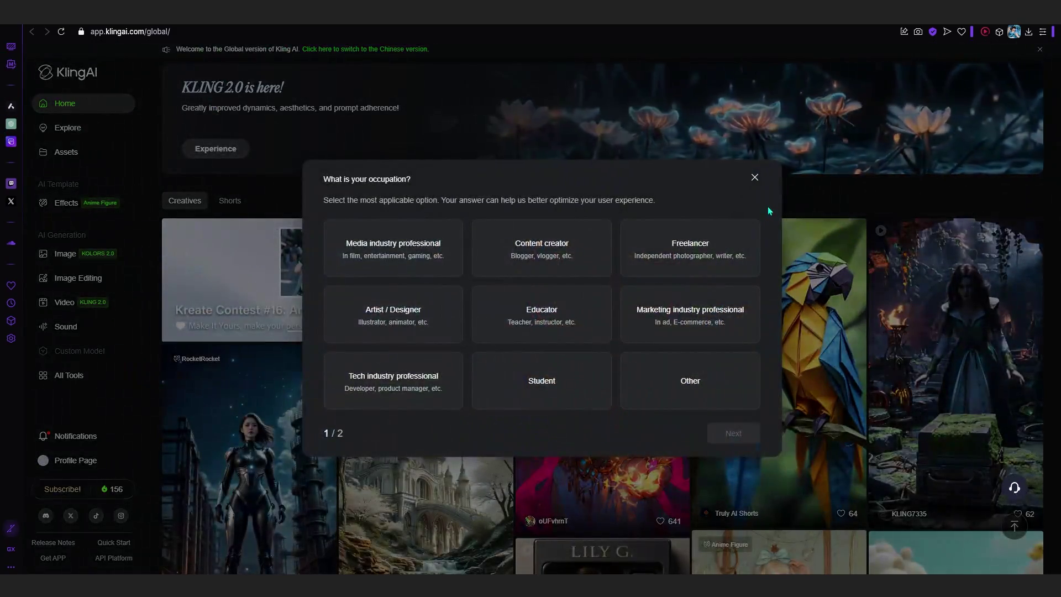
left_click(753, 175)
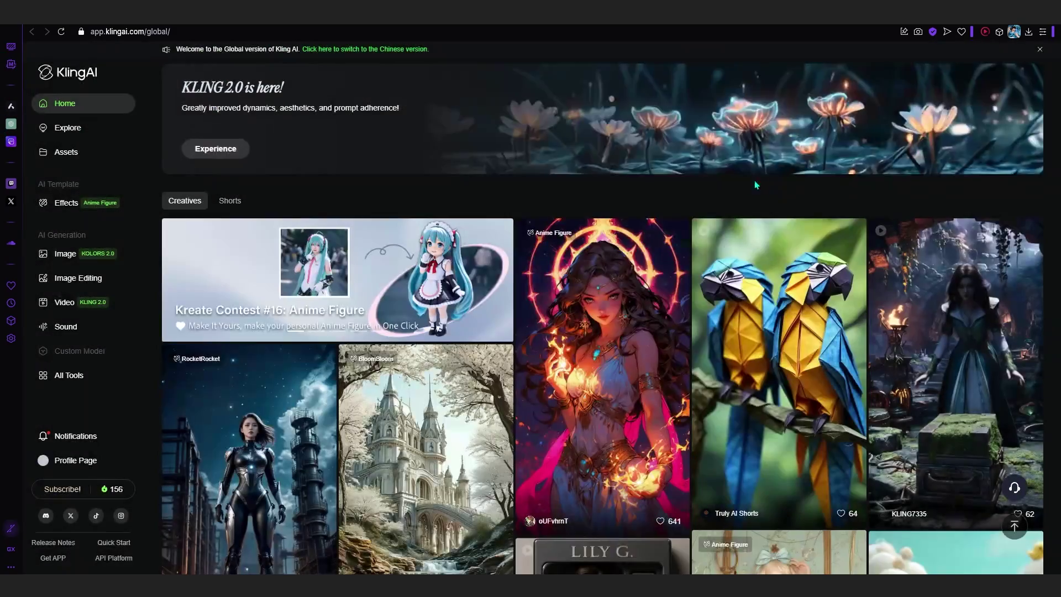
scroll(613, 255, "down", 1)
scroll(614, 254, "up", 1)
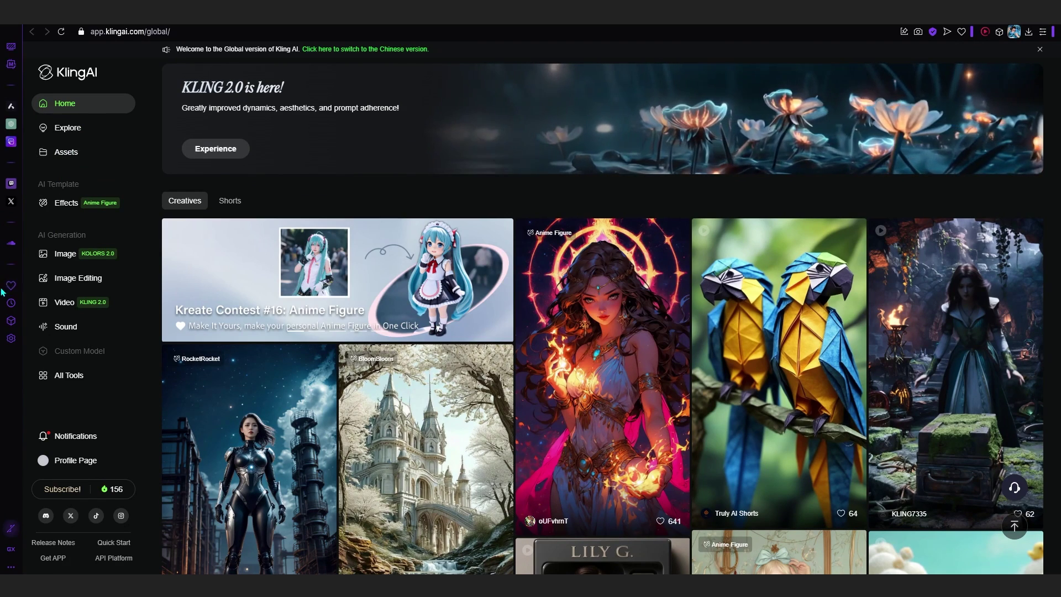
left_click(42, 306)
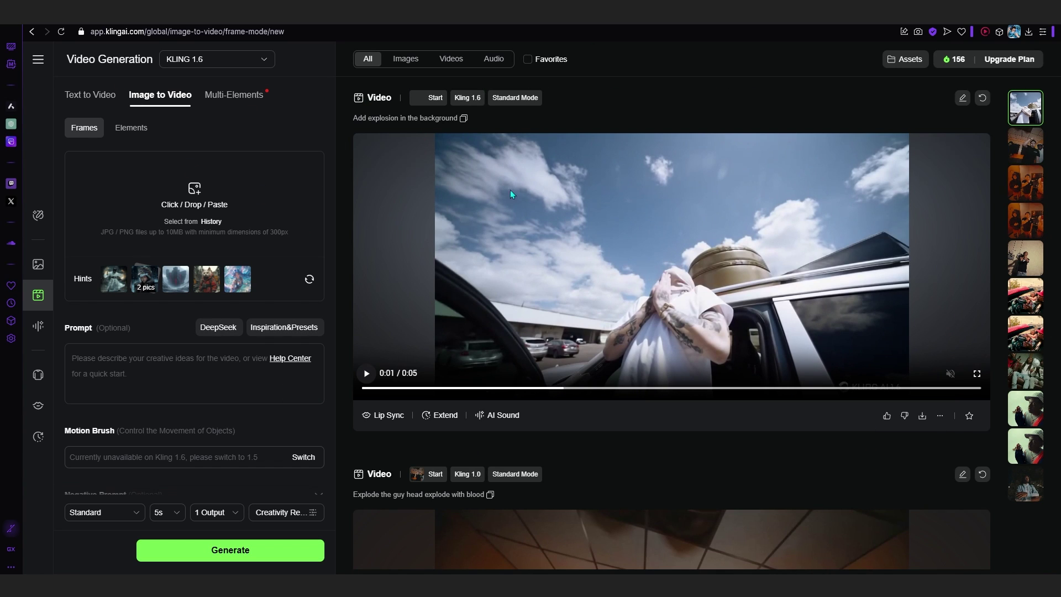
View the earlier "Add explosion in the background" video in the detail view and return to the generation page
left_click(466, 187)
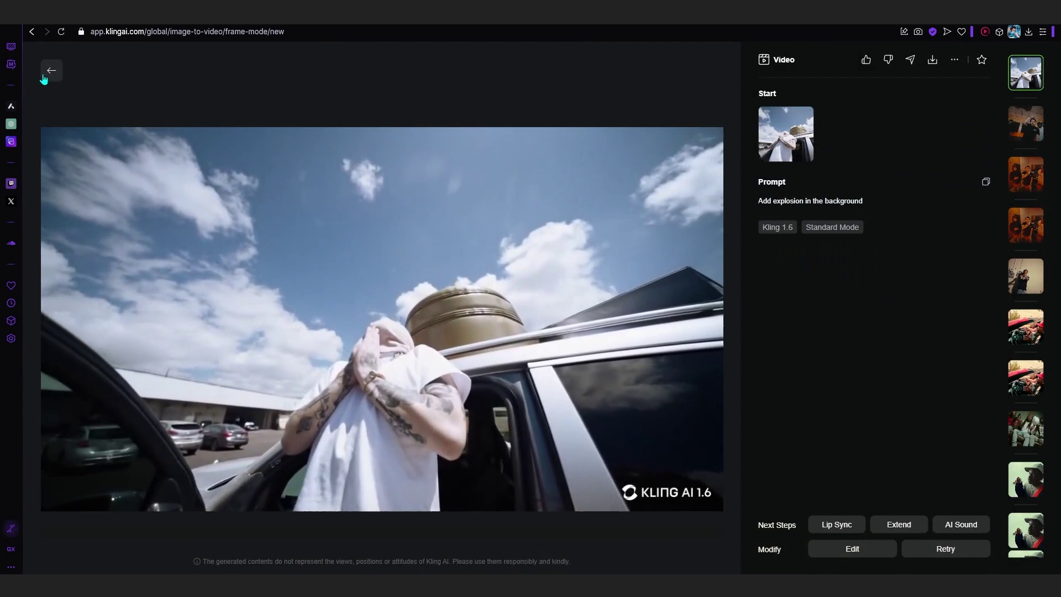
left_click(45, 78)
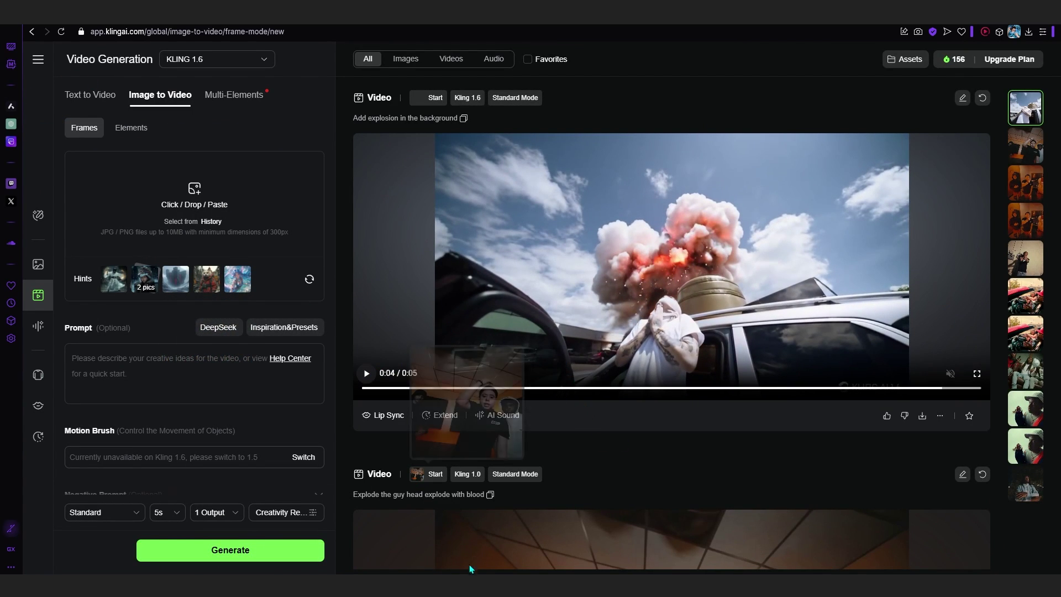
Upload Image Ai_No effect.jpg from the Ai Explosion Effect folder as the video's start frame
key("alt+Tab")
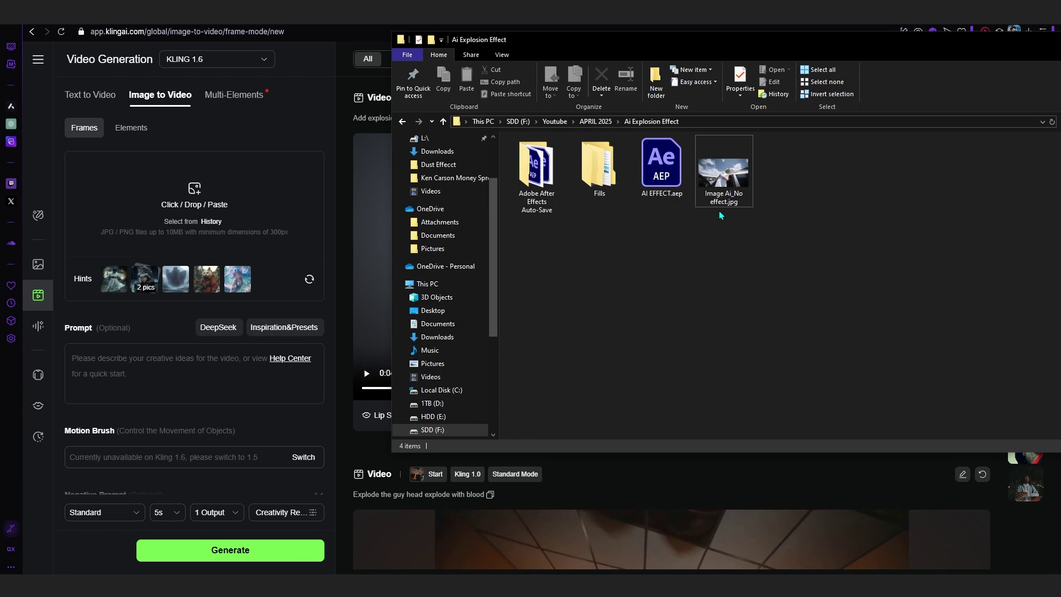
left_click(698, 187)
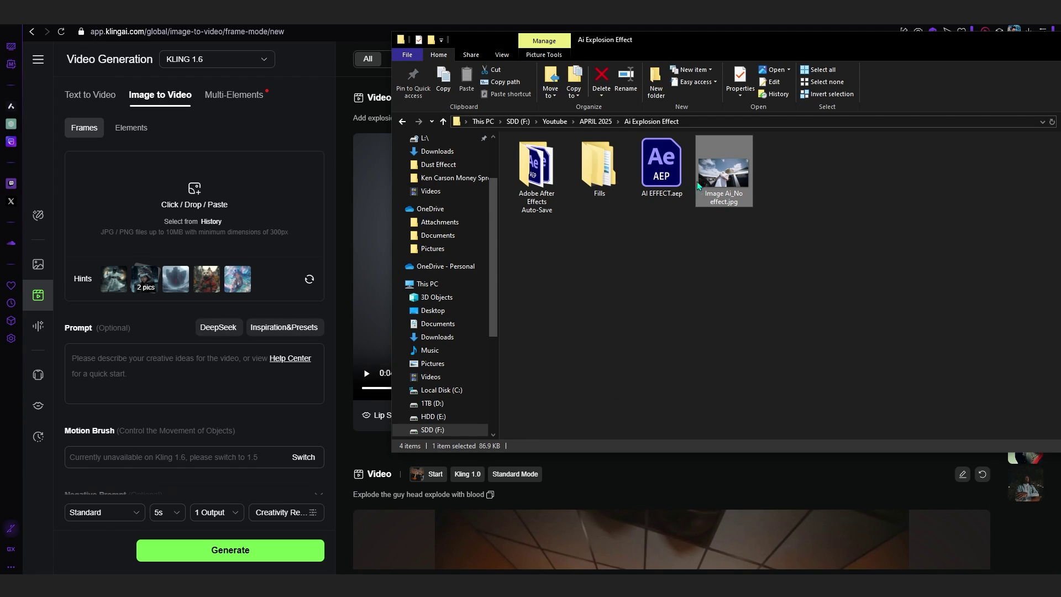
left_click_drag(721, 189, 185, 188)
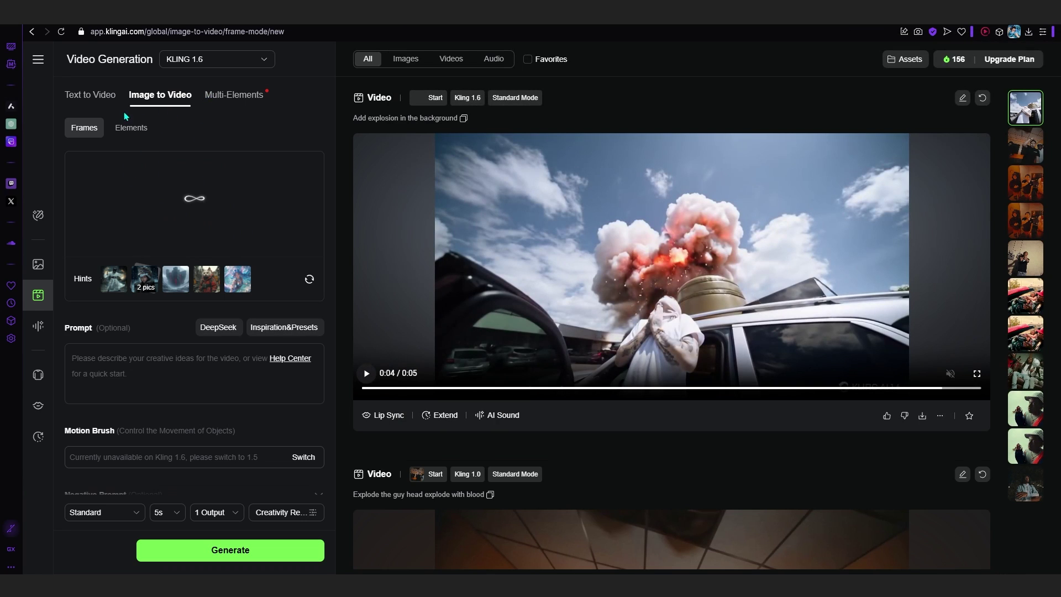
Enter the video prompt "Add a explosion in the background"
scroll(81, 311, "down", 1)
left_click(80, 311)
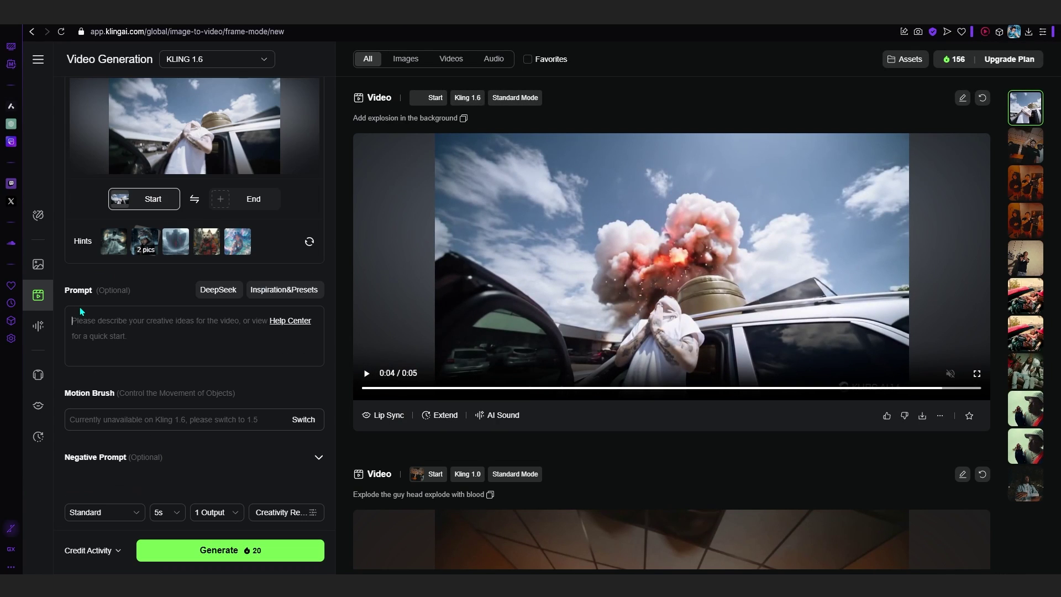
type("Add a explosion in the backgroud")
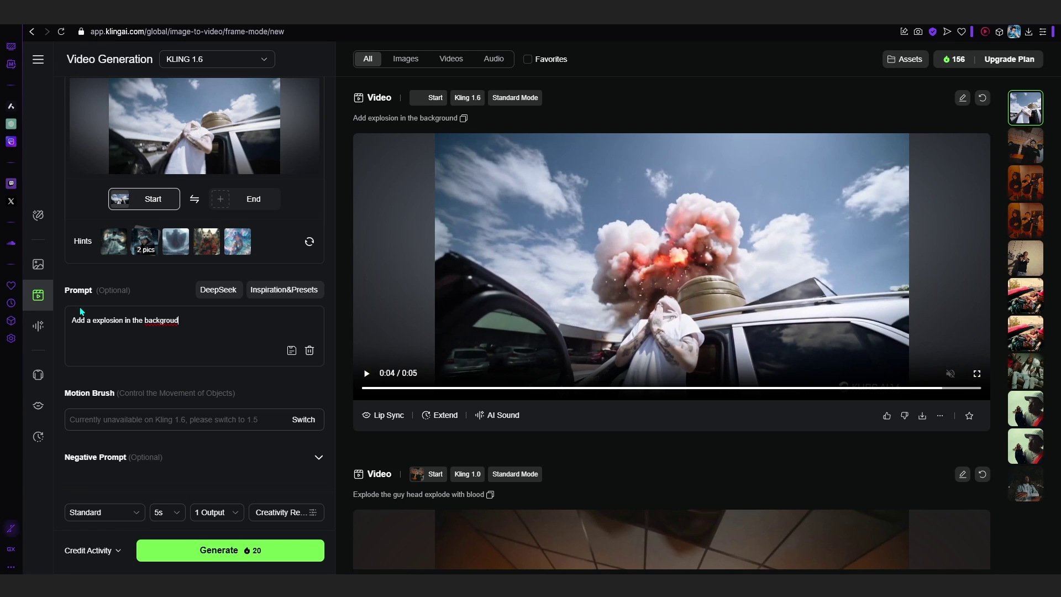
left_click_drag(183, 320, 38, 348)
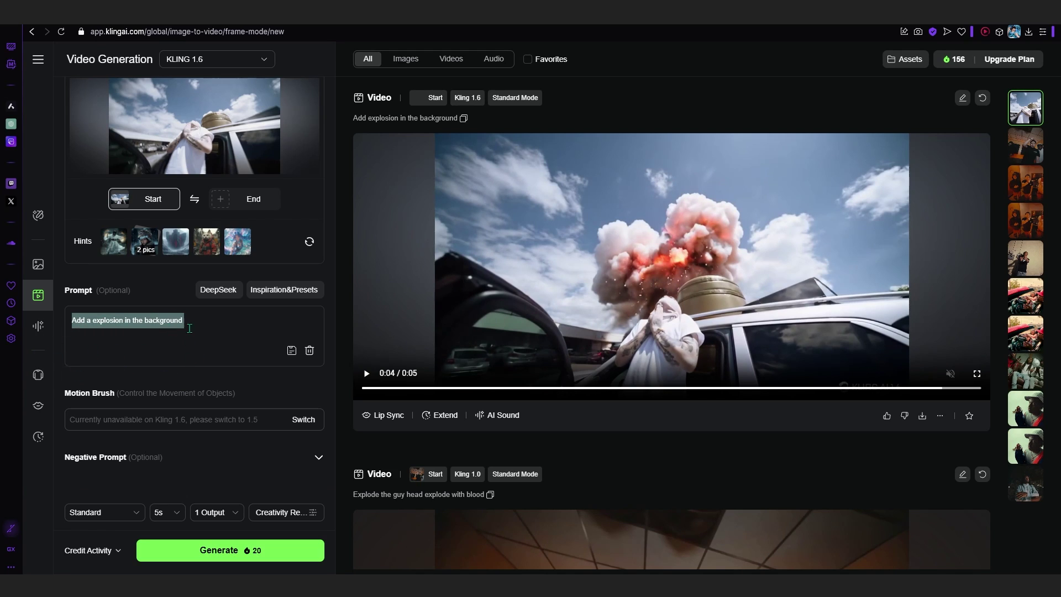
scroll(186, 330, "up", 2)
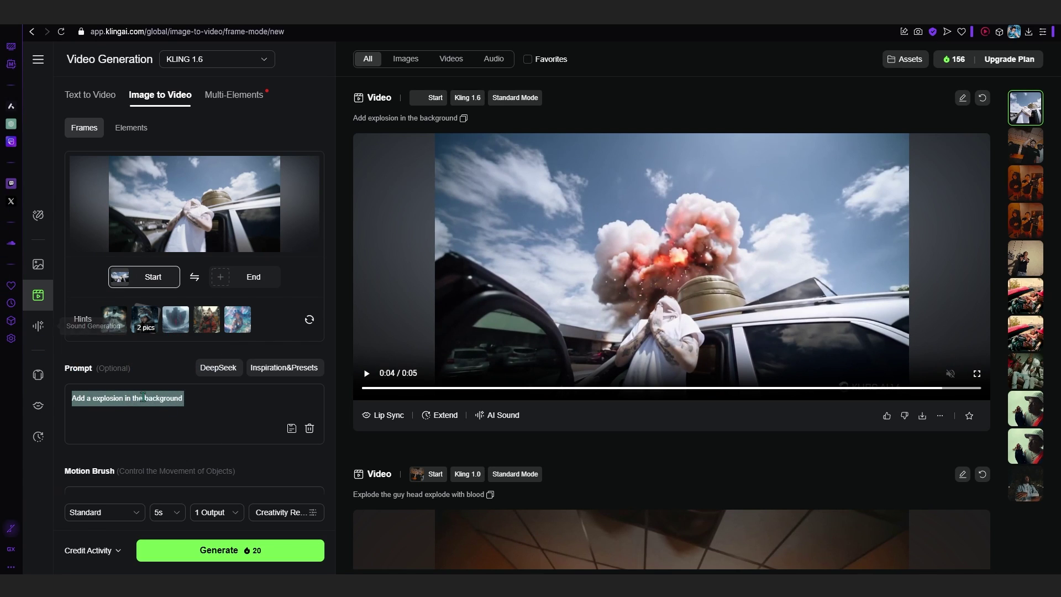
left_click(59, 102)
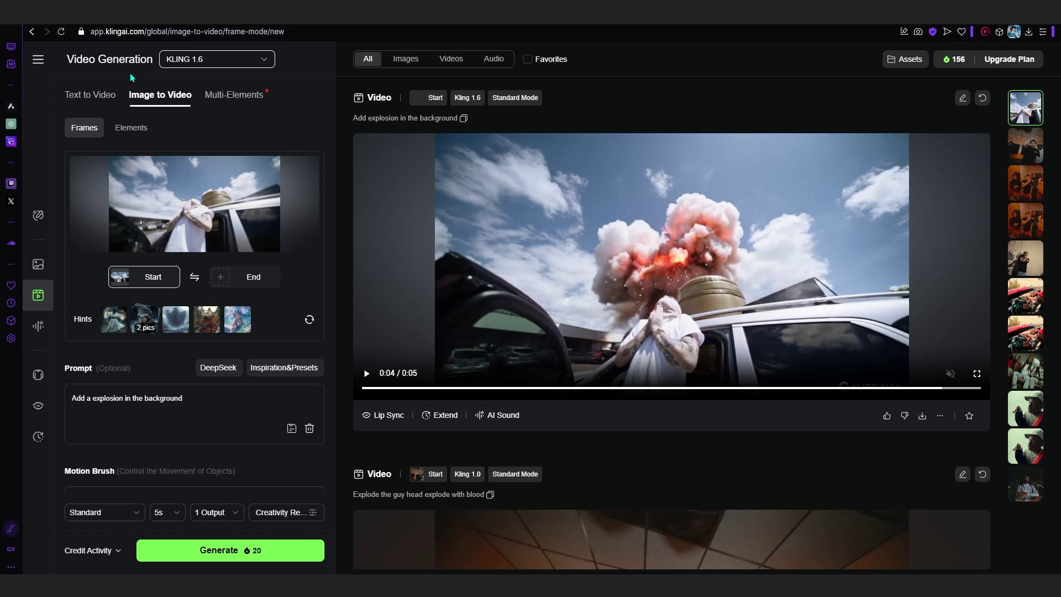
Choose KLING 1.6 as the video model and generate the video
left_click(215, 61)
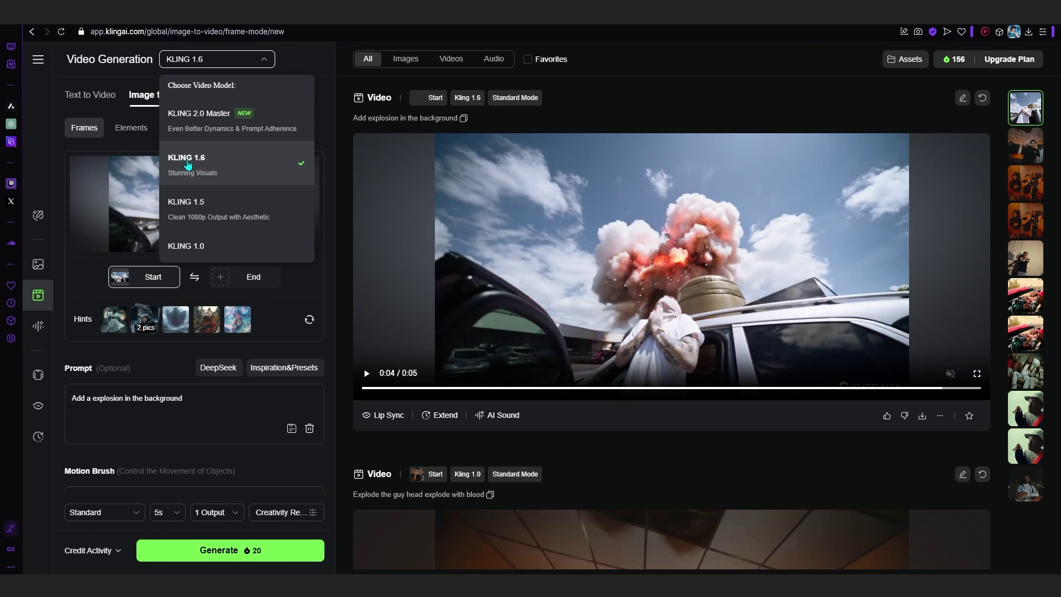
left_click(200, 168)
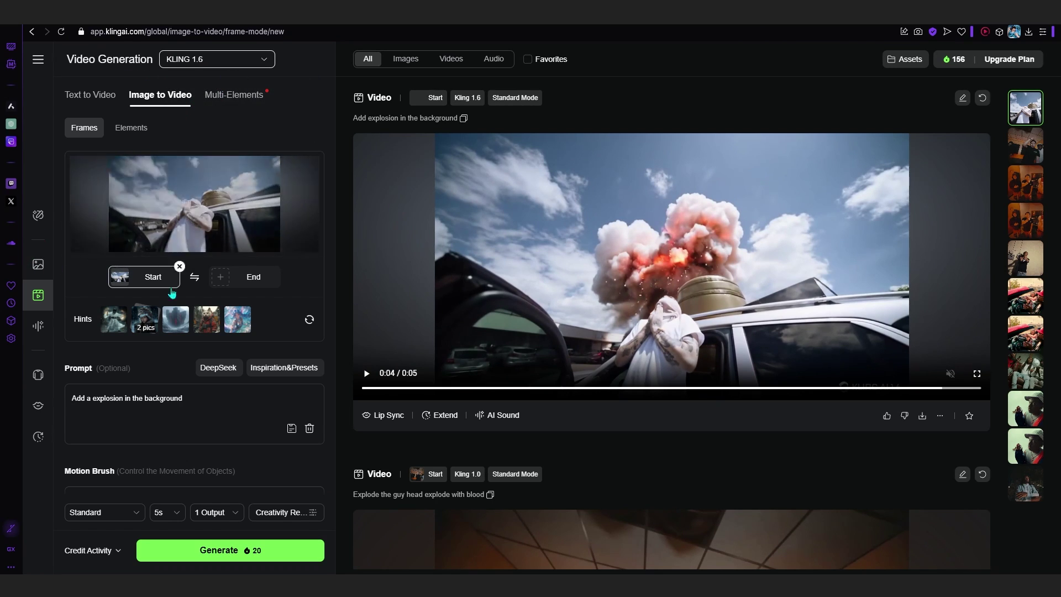
scroll(166, 331, "down", 1)
scroll(183, 442, "up", 1)
left_click(215, 550)
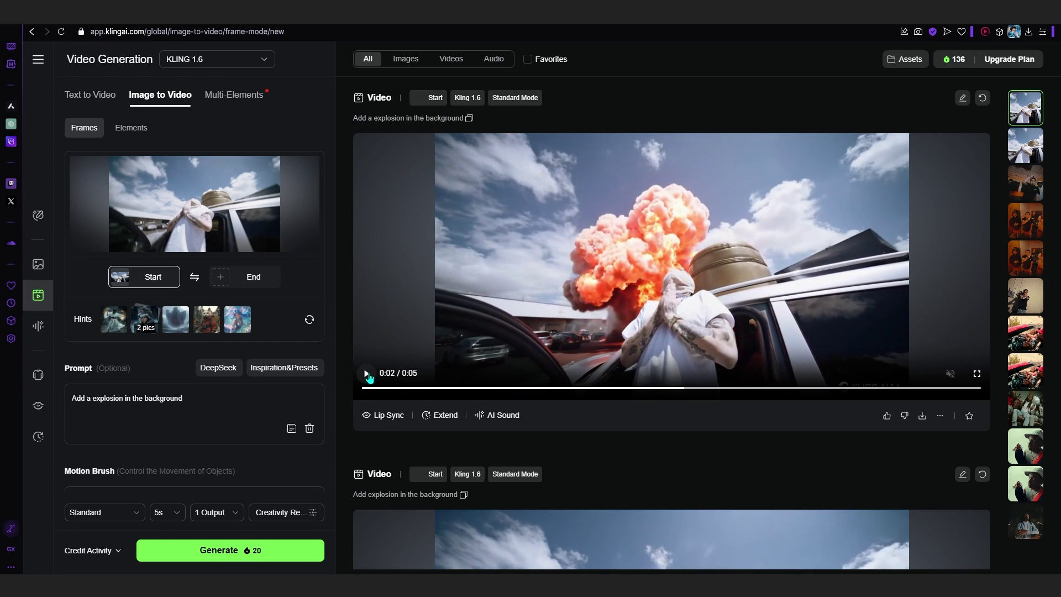
Play the newly generated explosion video and the earlier one below it to compare the results
left_click(368, 375)
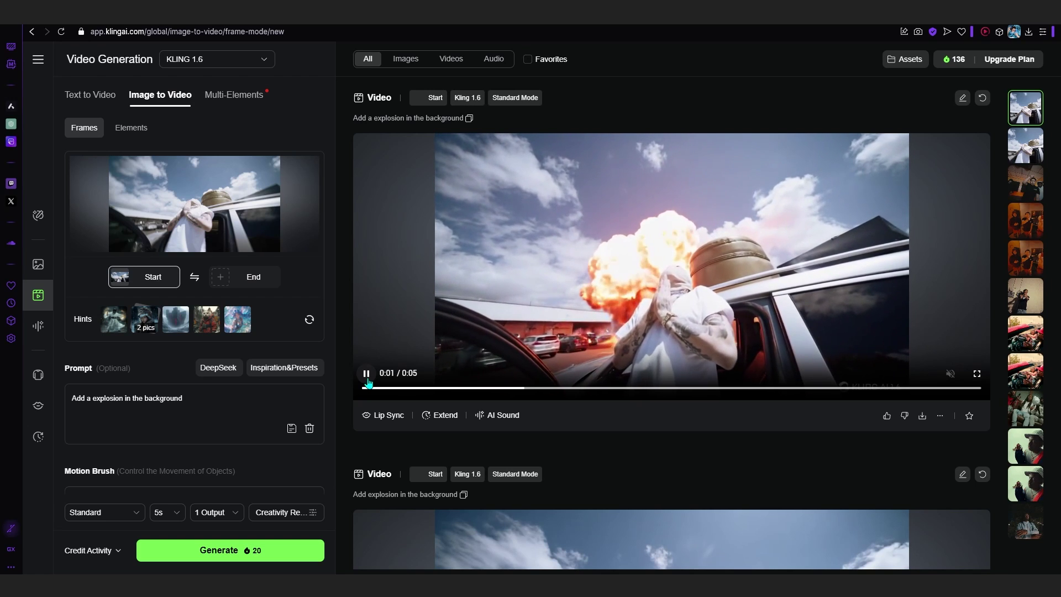
scroll(367, 381, "down", 7)
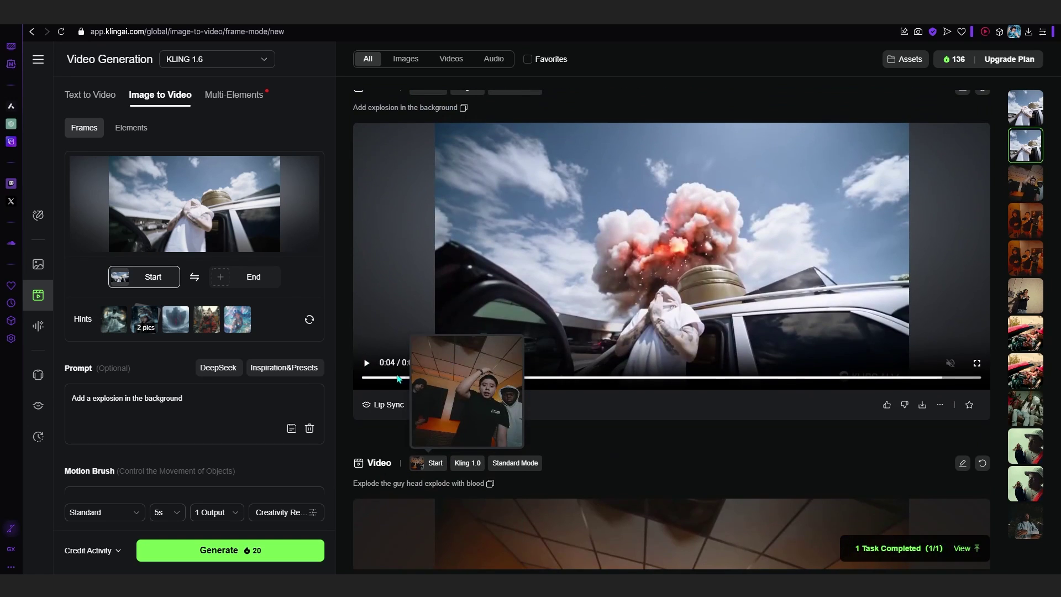
left_click_drag(370, 377, 413, 384)
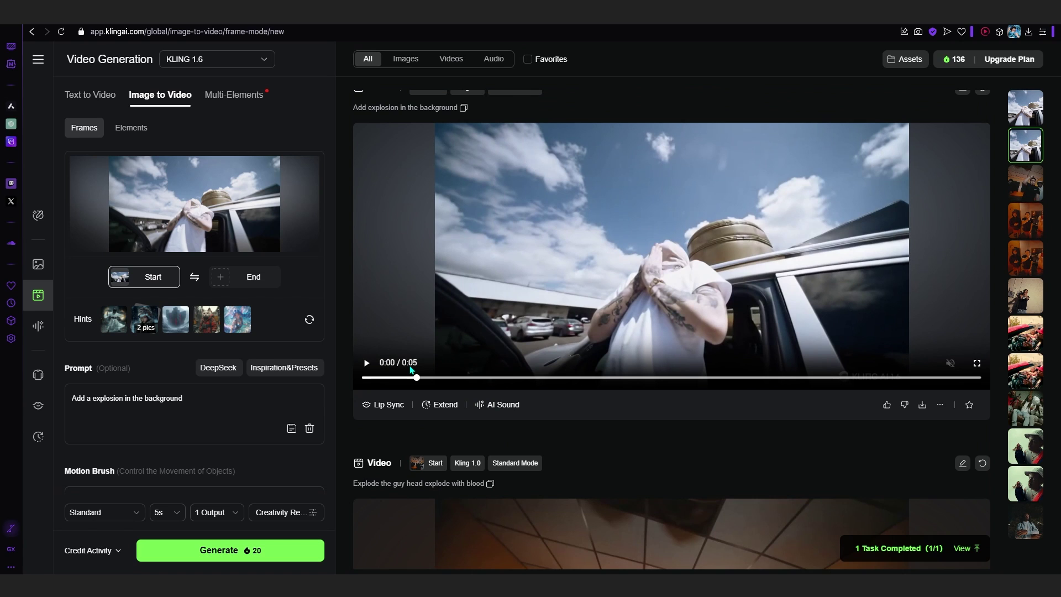
left_click(368, 363)
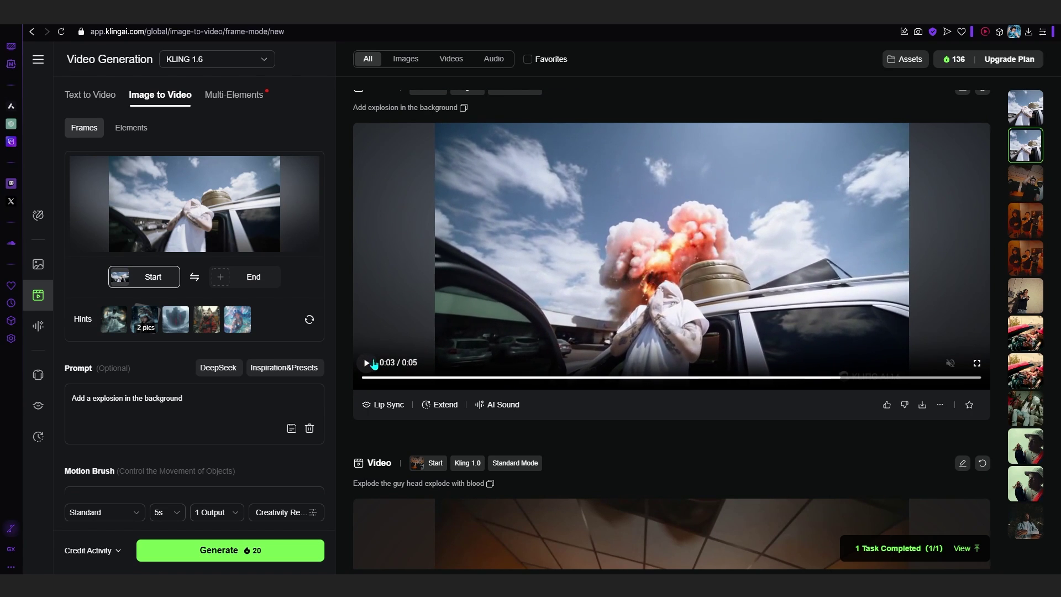
Download the newest generated explosion video into the Ai Explosion Effect folder as AI EPXLOSION.mp4
scroll(374, 363, "up", 7)
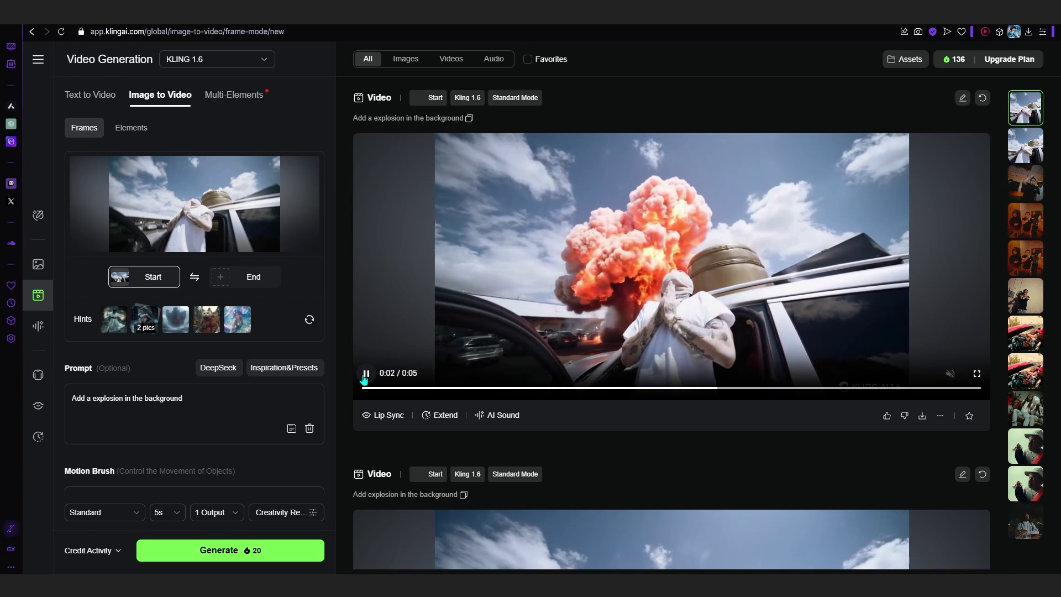
left_click(922, 416)
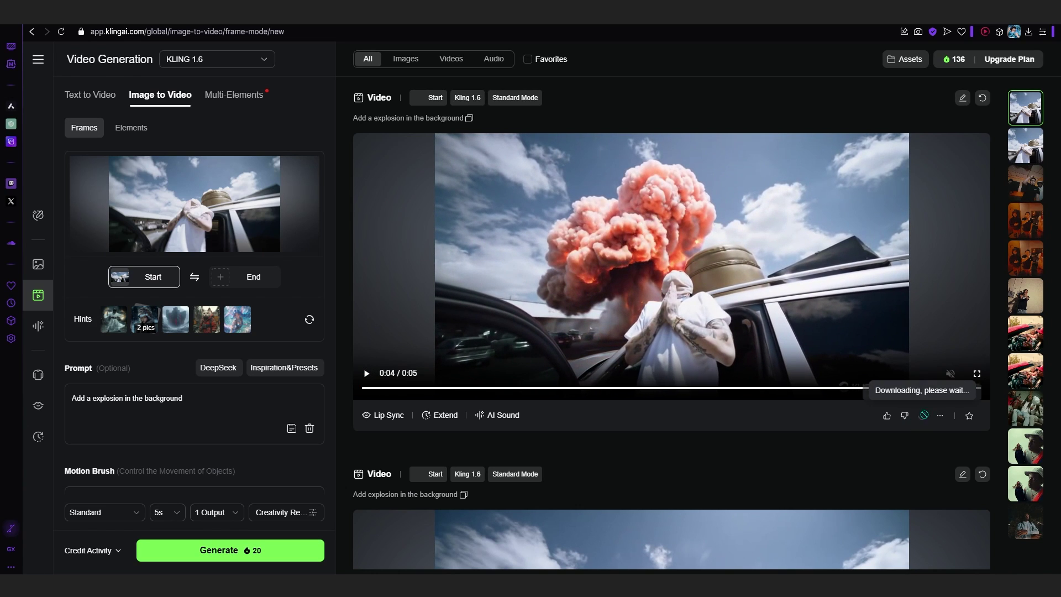
scroll(147, 114, "down", 3)
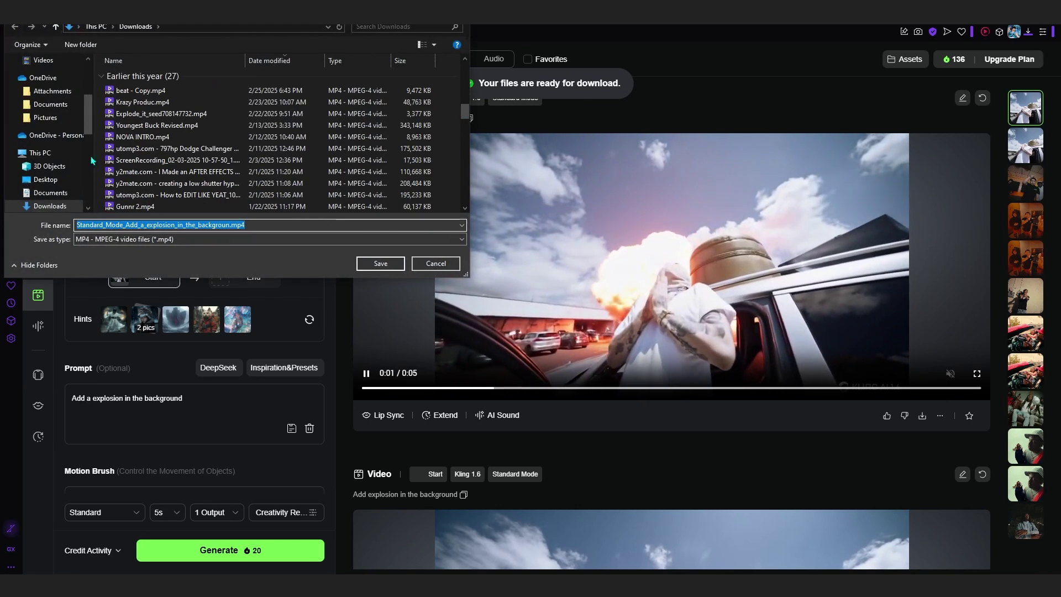
scroll(45, 171, "up", 1)
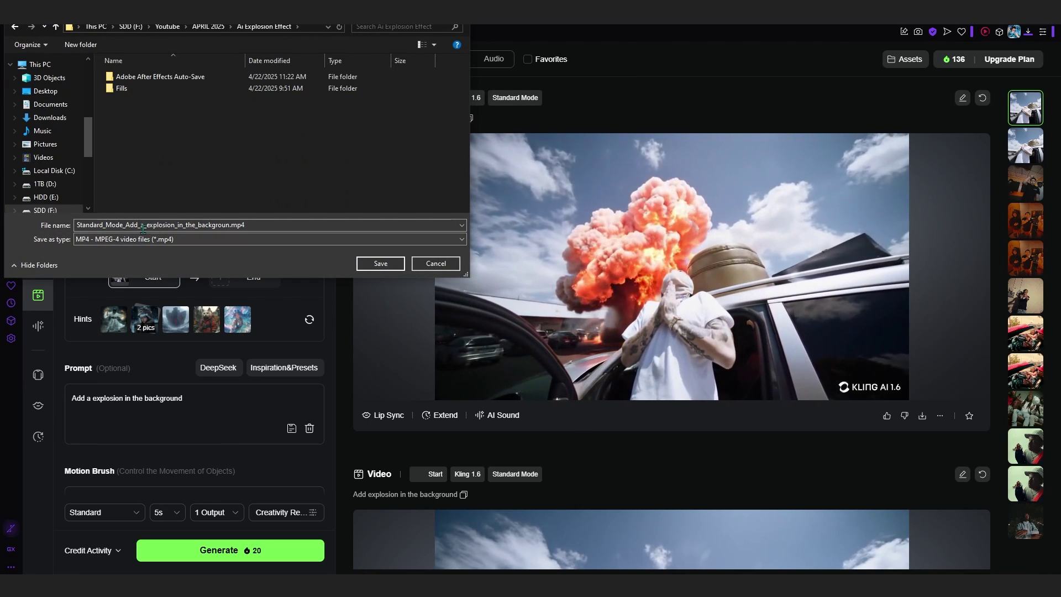
key("ctrl+a")
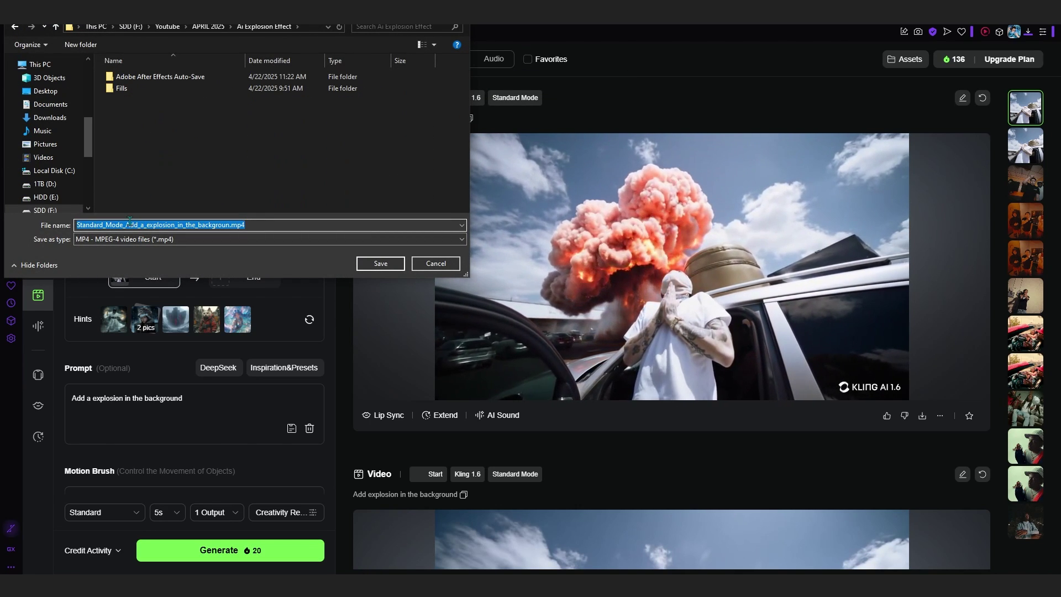
type("AI EPXLOSI")
key("Return")
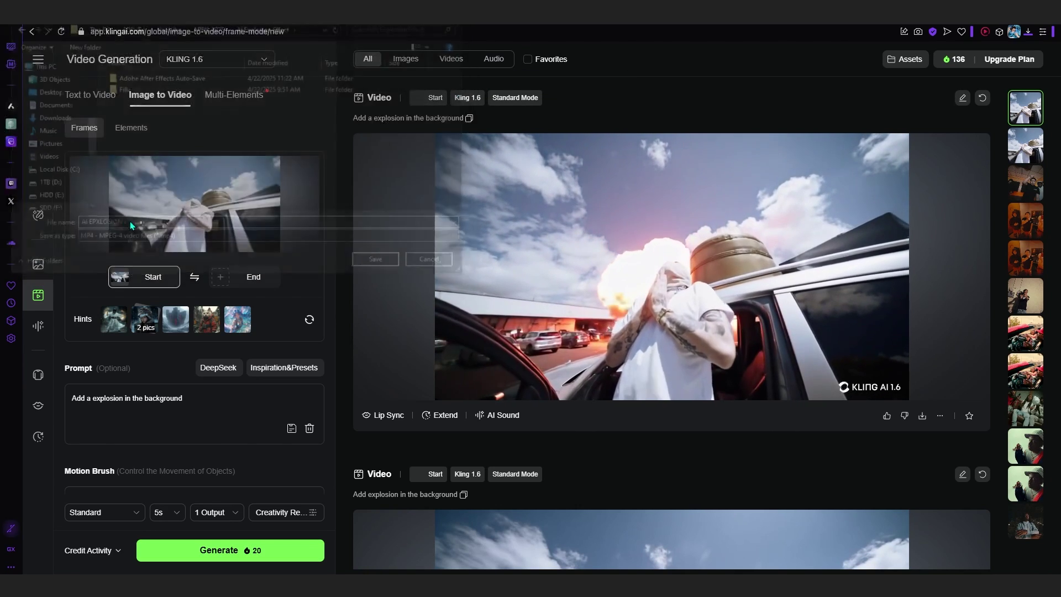
Show the downloaded AI EPXLOSION.mp4 in its folder and place the folder window over After Effects
left_click(308, 291)
left_click(1029, 32)
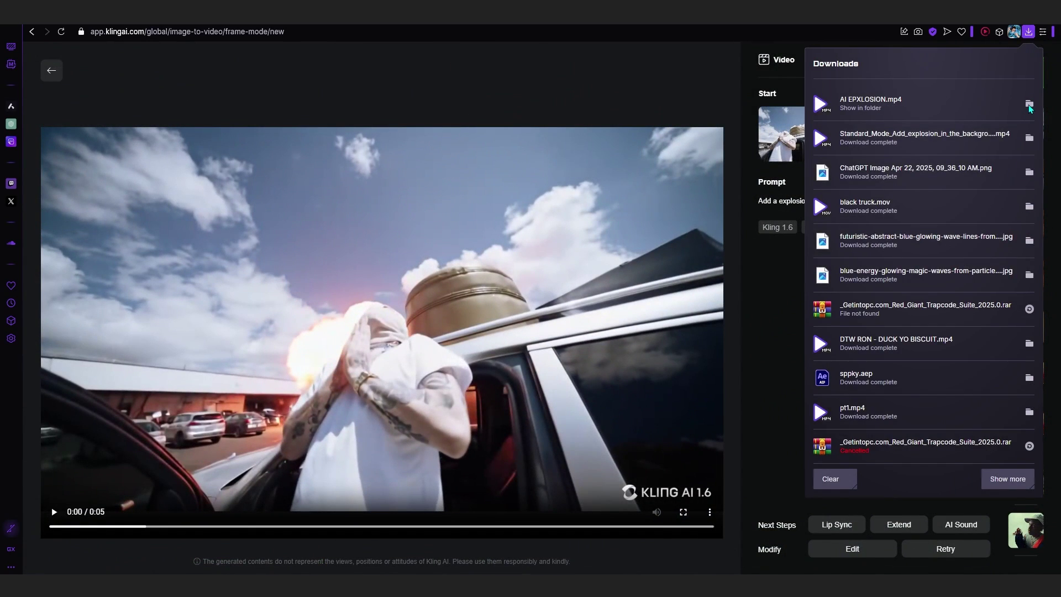
left_click(1028, 105)
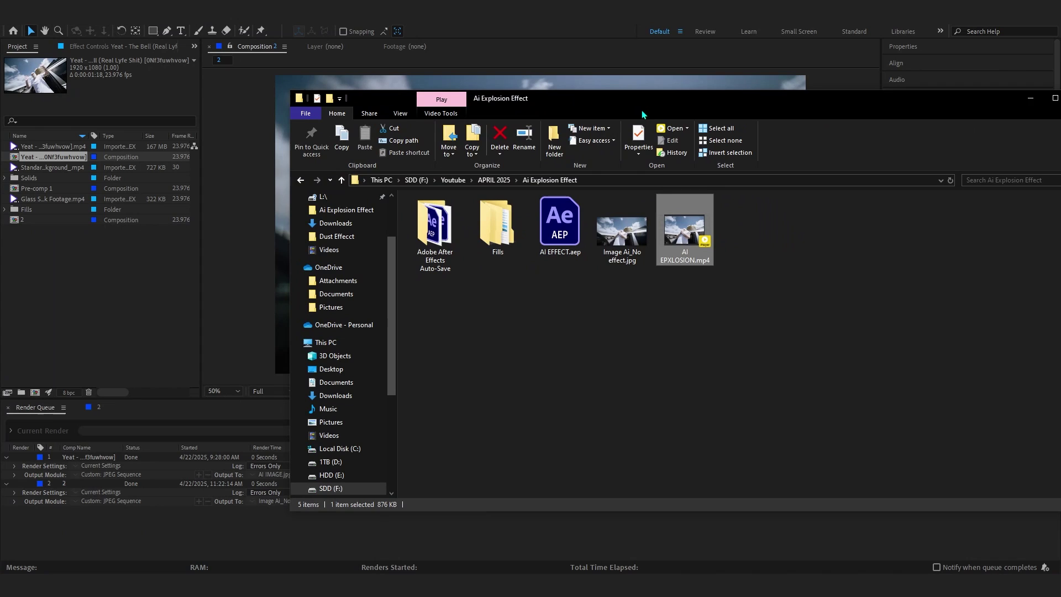
left_click_drag(663, 108, 534, 91)
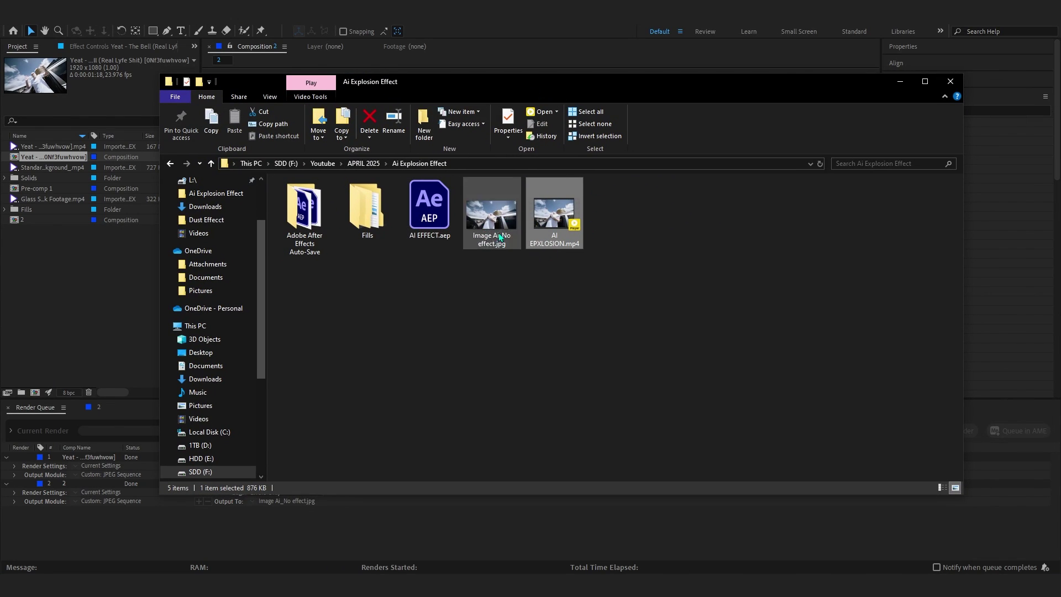
Bring up composition 2's timeline in After Effects and import AI EPXLOSION.mp4 into the project
left_click(64, 513)
left_click(98, 407)
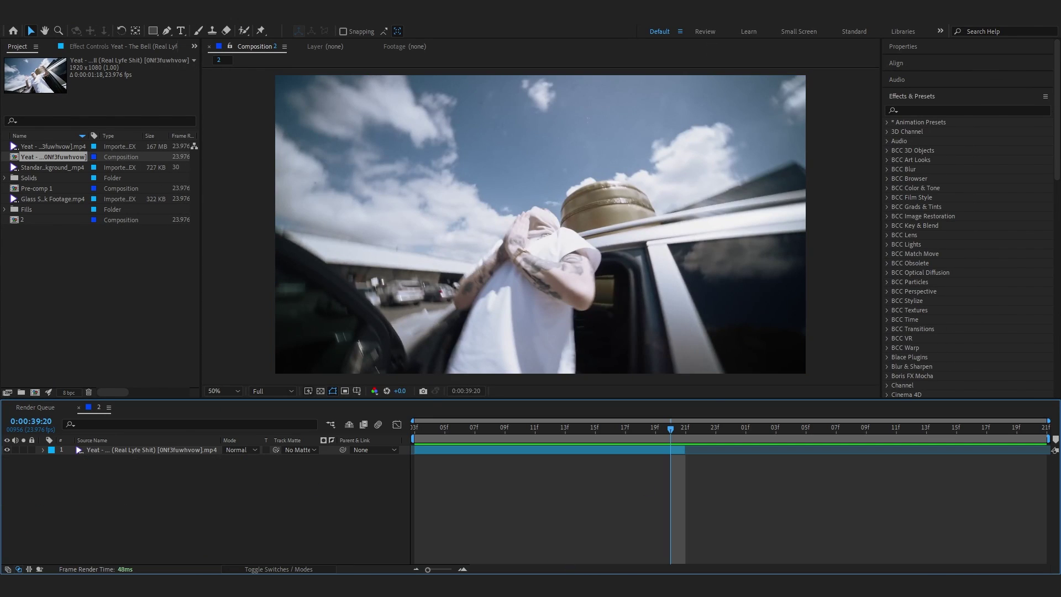
key("alt+Tab")
left_click_drag(584, 213, 43, 268)
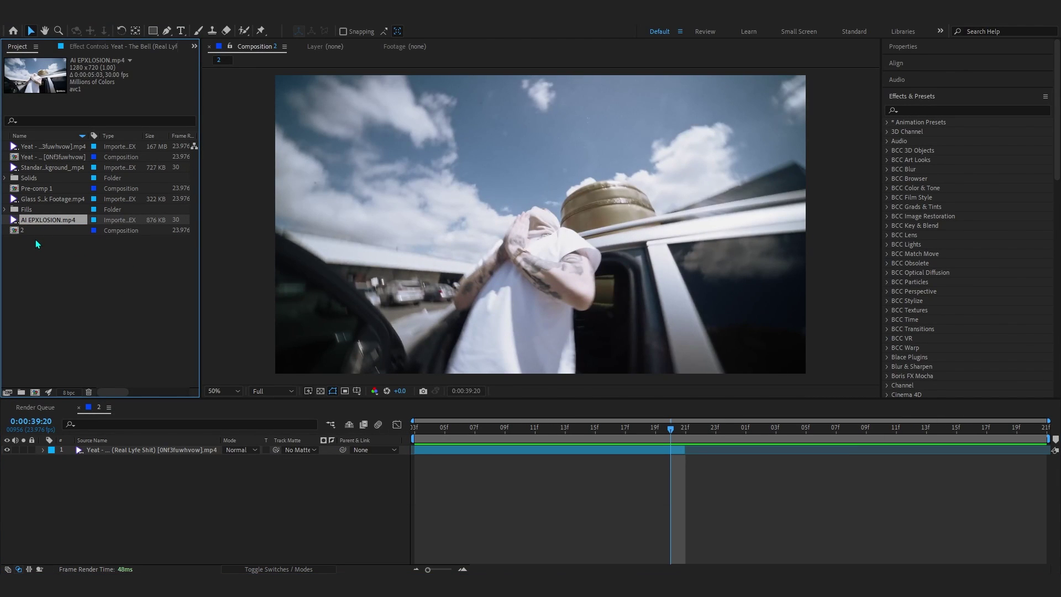
Place AI EPXLOSION.mp4 above the original clip, starting where that clip ends, and set its scale to 200%
left_click_drag(41, 227, 746, 436)
key("s")
left_click(243, 460)
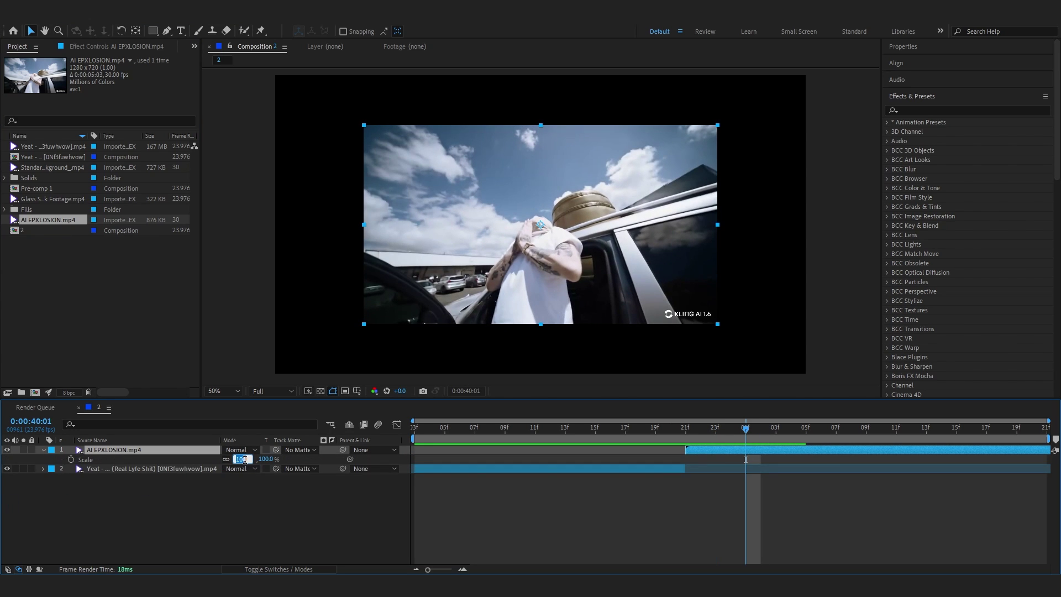
key("Return")
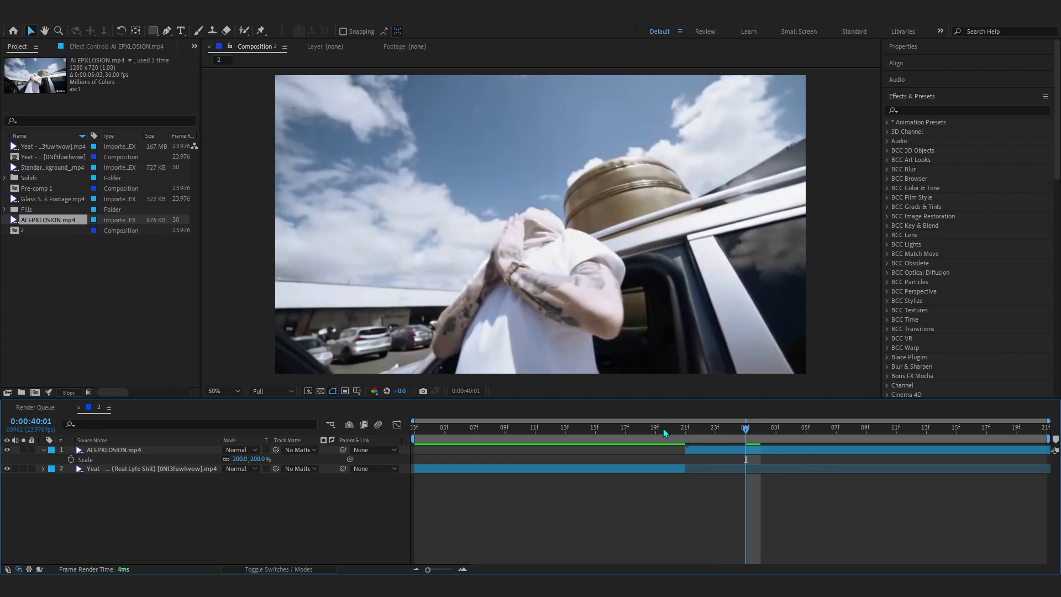
Check the framing at the cut between the clips and set the explosion layer's scale to 150%
left_click_drag(664, 429, 702, 434)
left_click(700, 449)
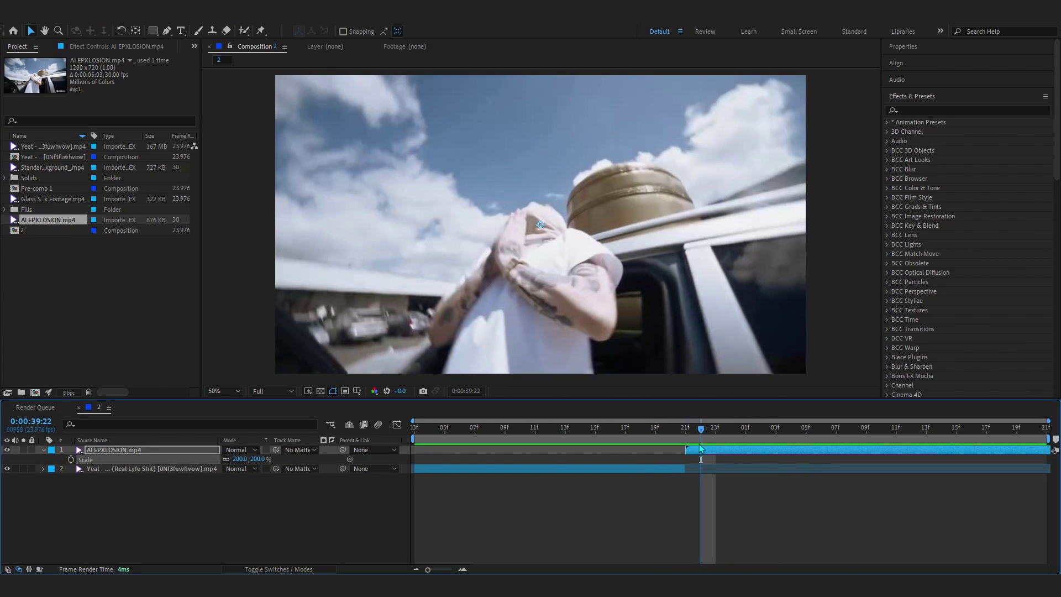
left_click_drag(239, 460, 229, 459)
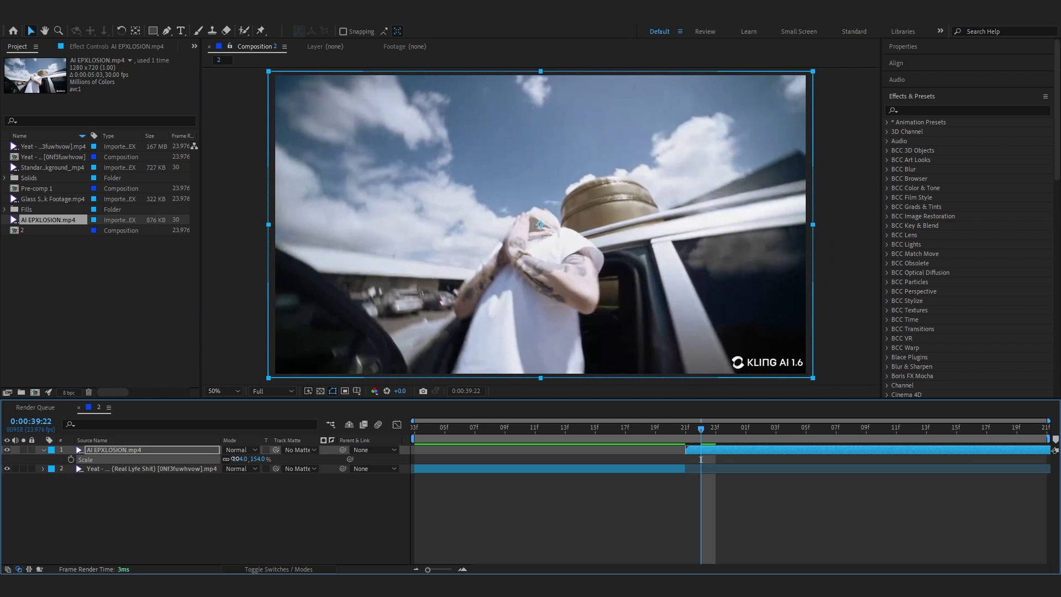
left_click(235, 456)
type("15")
type("0")
left_click(588, 519)
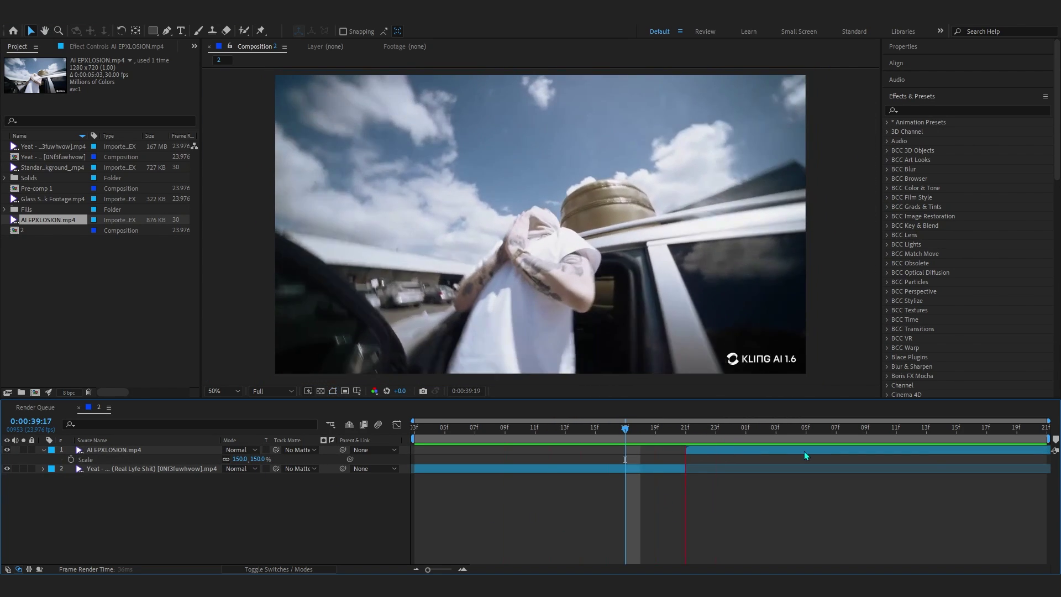
Trim the opening frames off the explosion clip and align its new start with the end of the original clip
left_click_drag(747, 430, 832, 478)
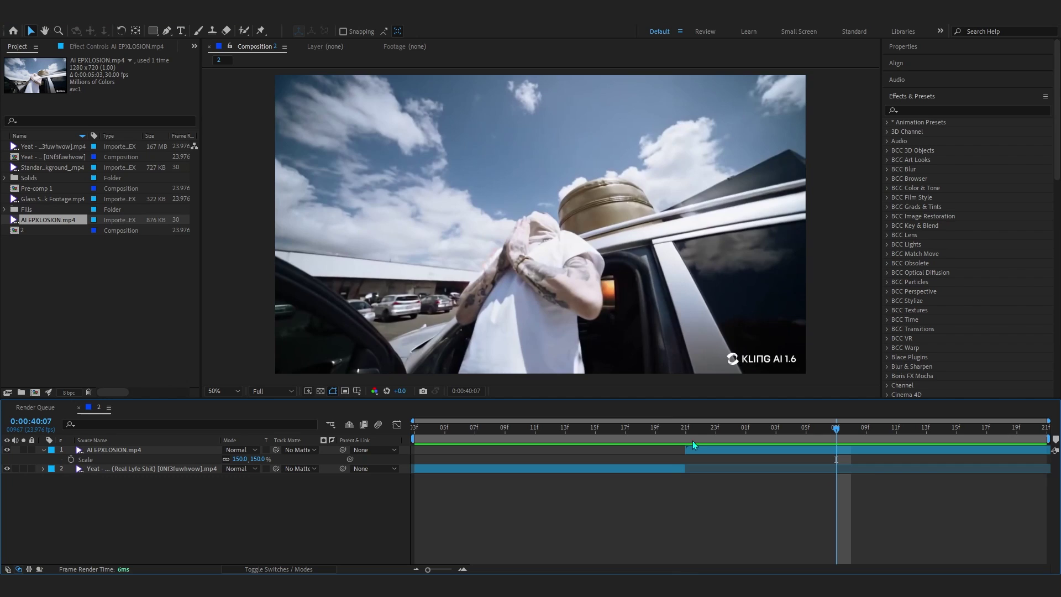
mouse_move(692, 440)
left_mouse_down()
mouse_move(668, 458)
mouse_move(697, 459)
left_mouse_up()
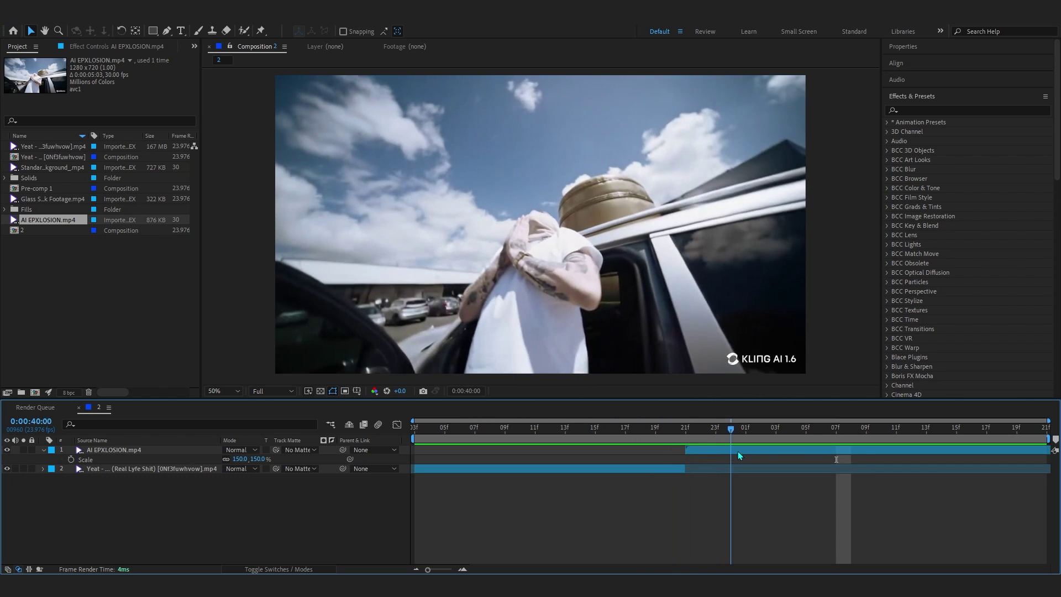
left_click_drag(738, 451, 698, 450)
left_click(851, 449)
Speed up the explosion layer with a time stretch factor of 30%, holding the layer in-point
left_click_drag(573, 422, 1047, 474)
right_click(1048, 452)
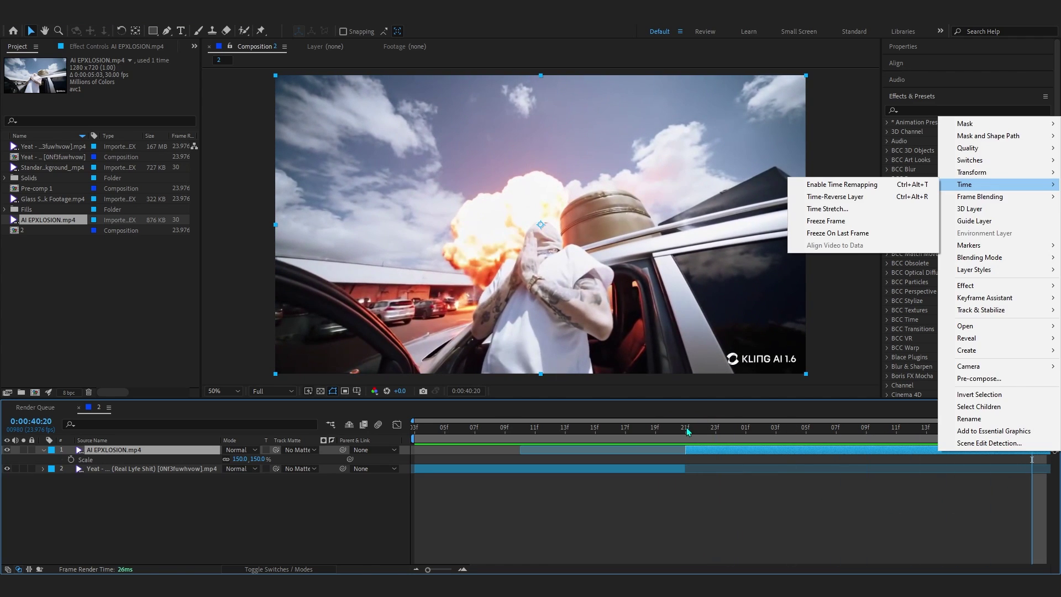
left_click_drag(687, 431, 1033, 442)
right_click(972, 450)
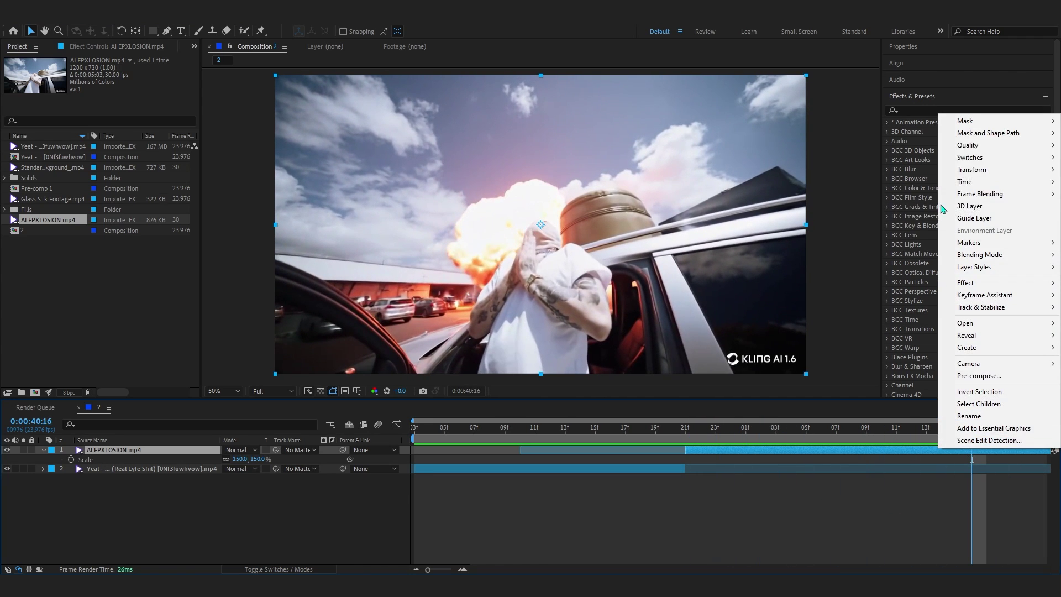
mouse_move(977, 183)
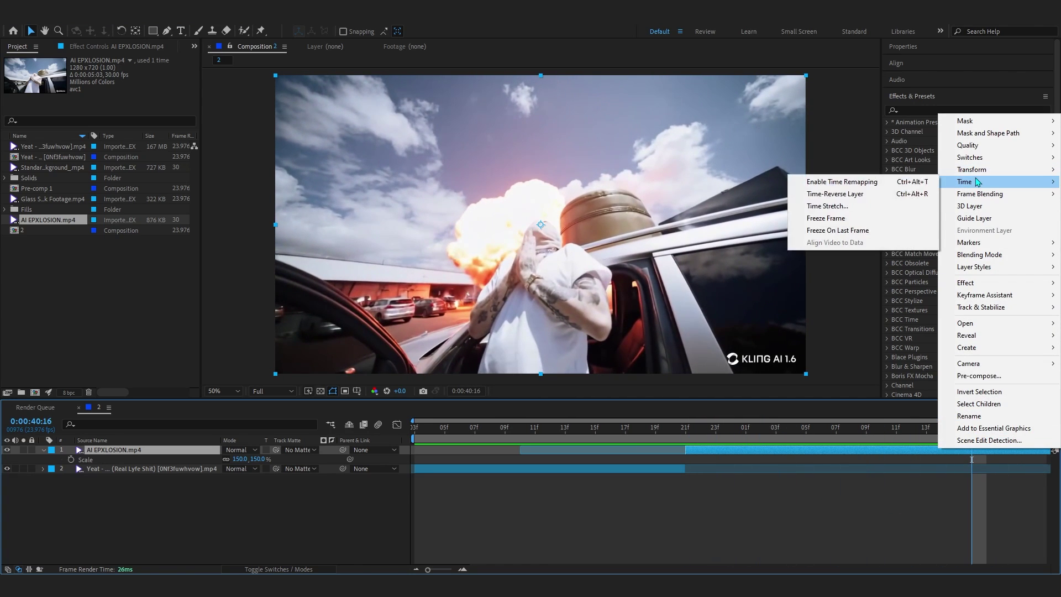
left_click(827, 207)
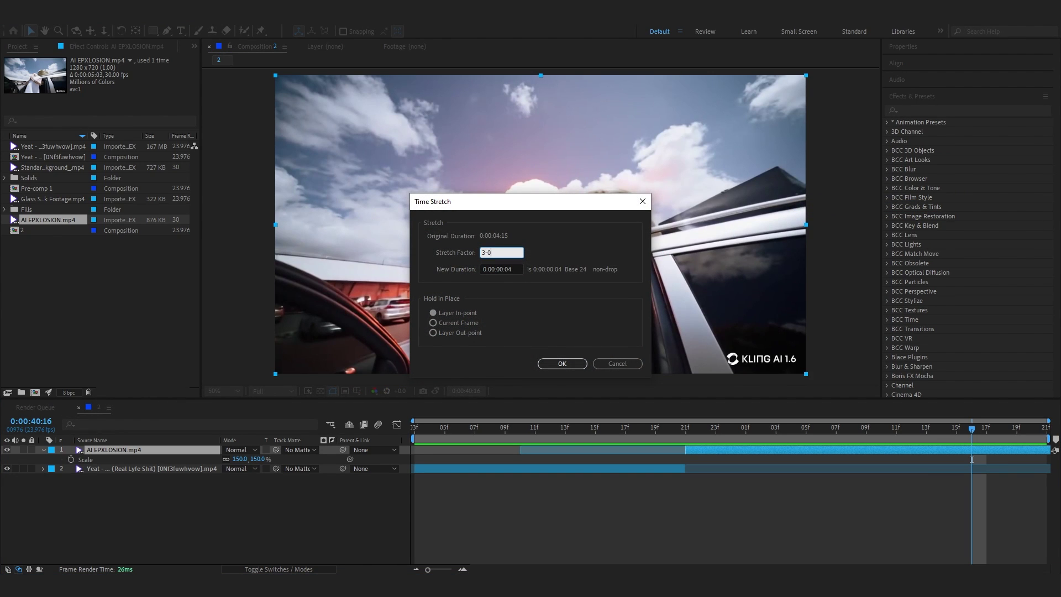
key("Return")
Preview the sped-up transition and lower the explosion layer's time stretch factor further
left_click(601, 429)
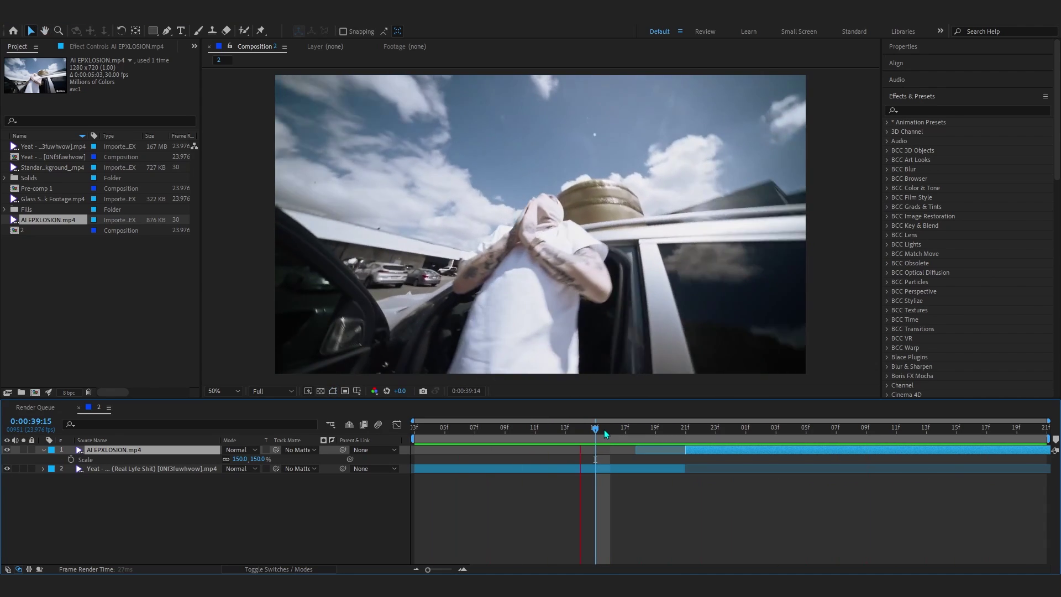
left_click(605, 430)
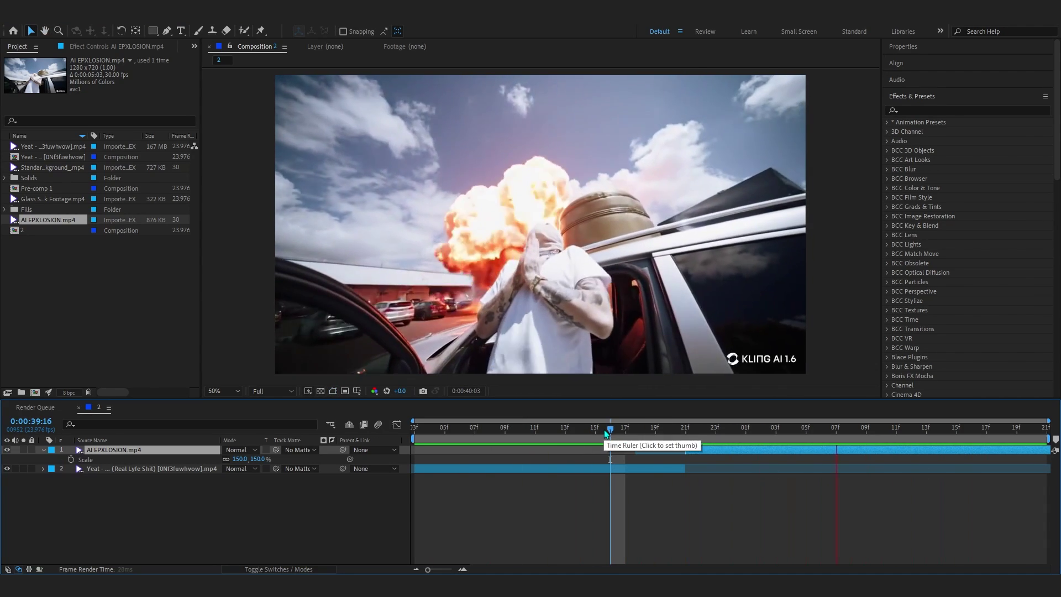
right_click(940, 450)
mouse_move(948, 213)
left_click(785, 214)
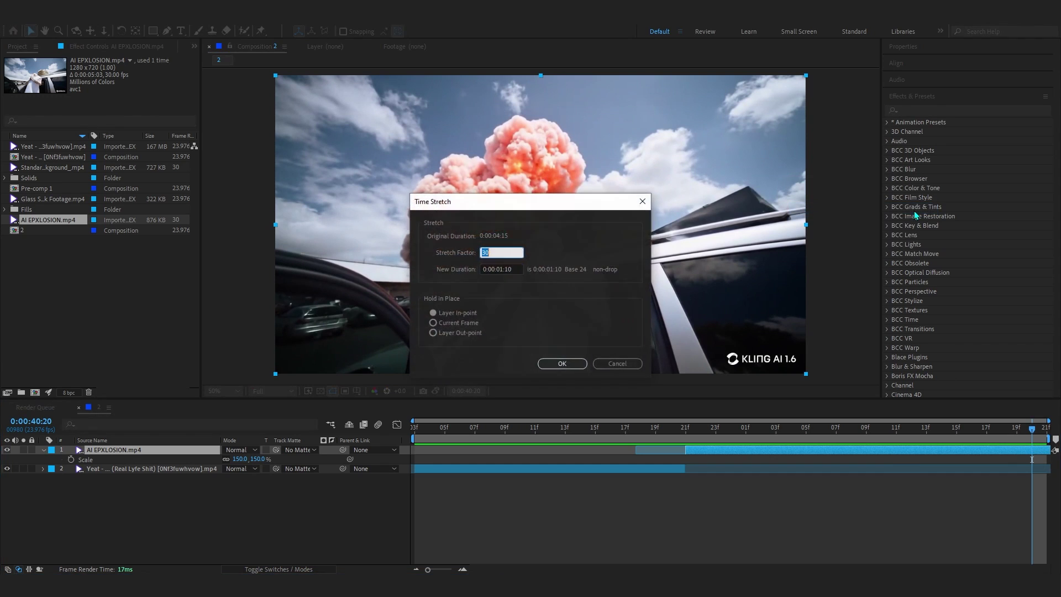
type("2")
key("Return")
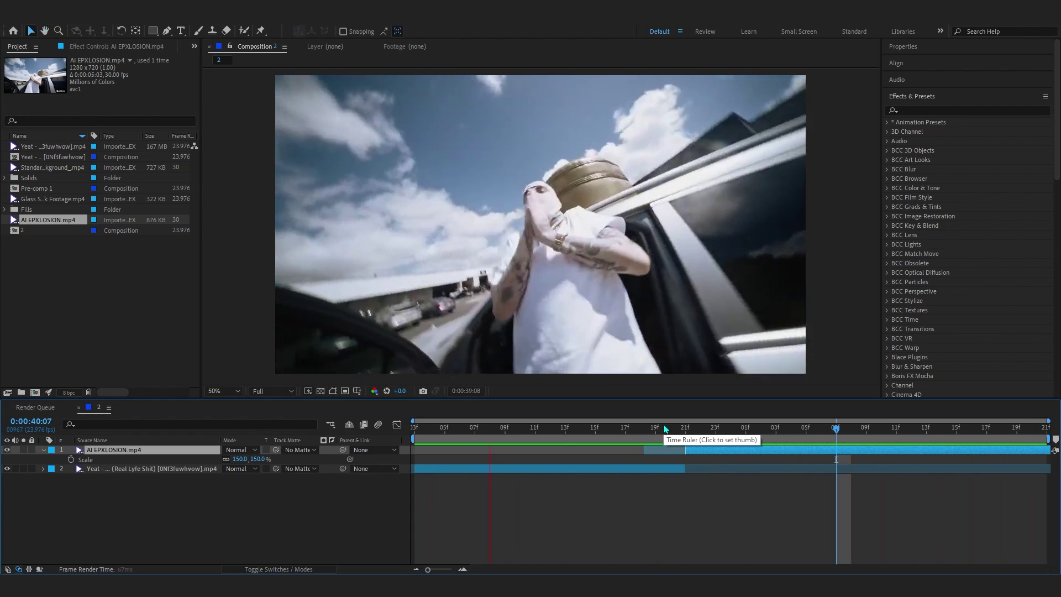
Pre-compose the explosion layer as AI EPXLOSION.mp4 Comp 1, leaving all attributes in composition 2, and preview it
left_click(686, 429)
right_click(692, 450)
left_click(731, 378)
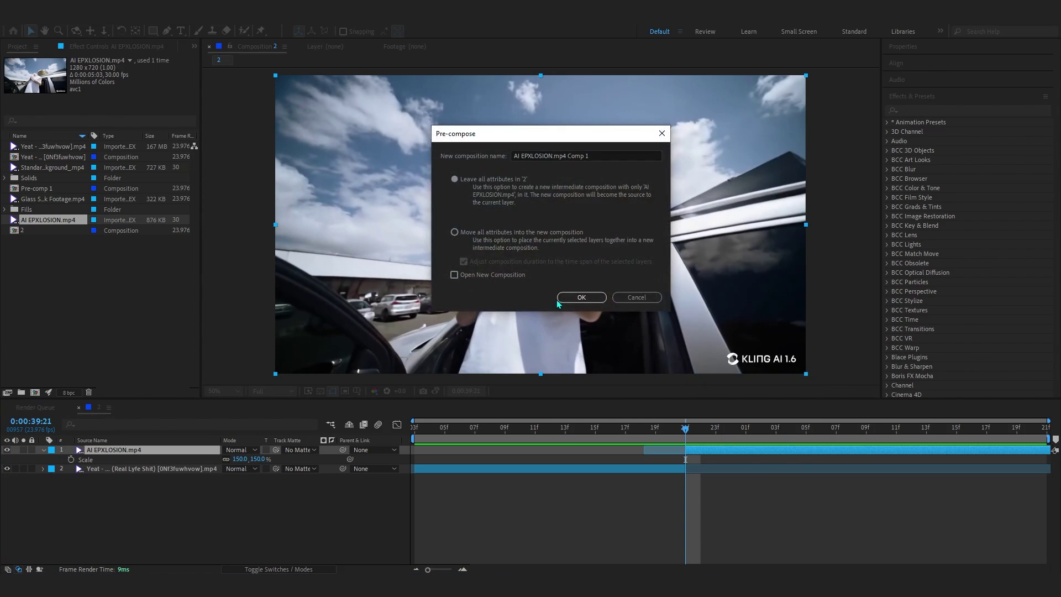
left_click(581, 297)
key("space")
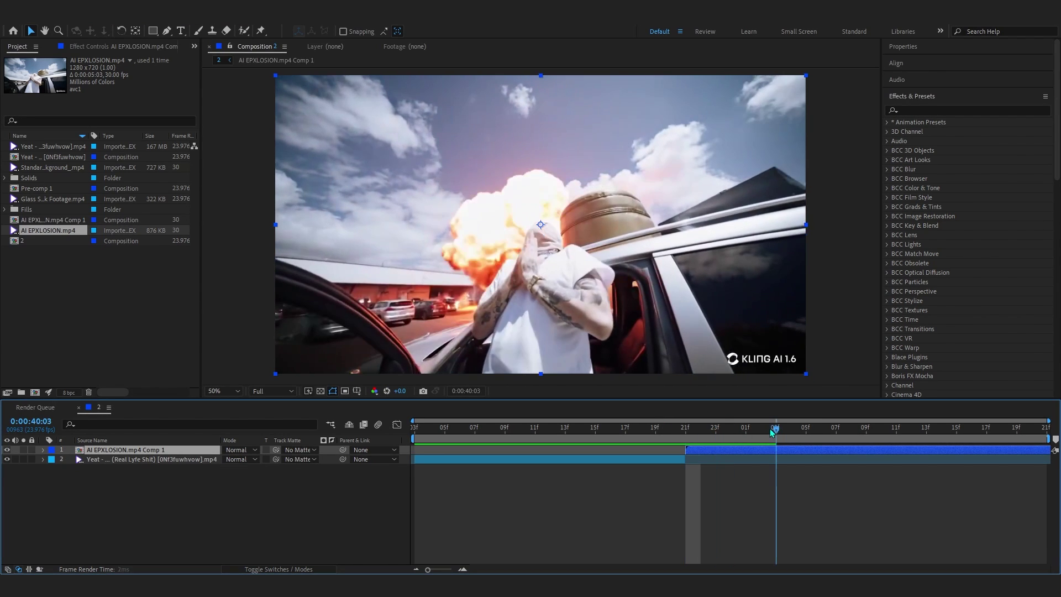
key("space")
Apply the Twixtor Pro effect to the pre-composed explosion layer
key("ctrl+space")
type("twi")
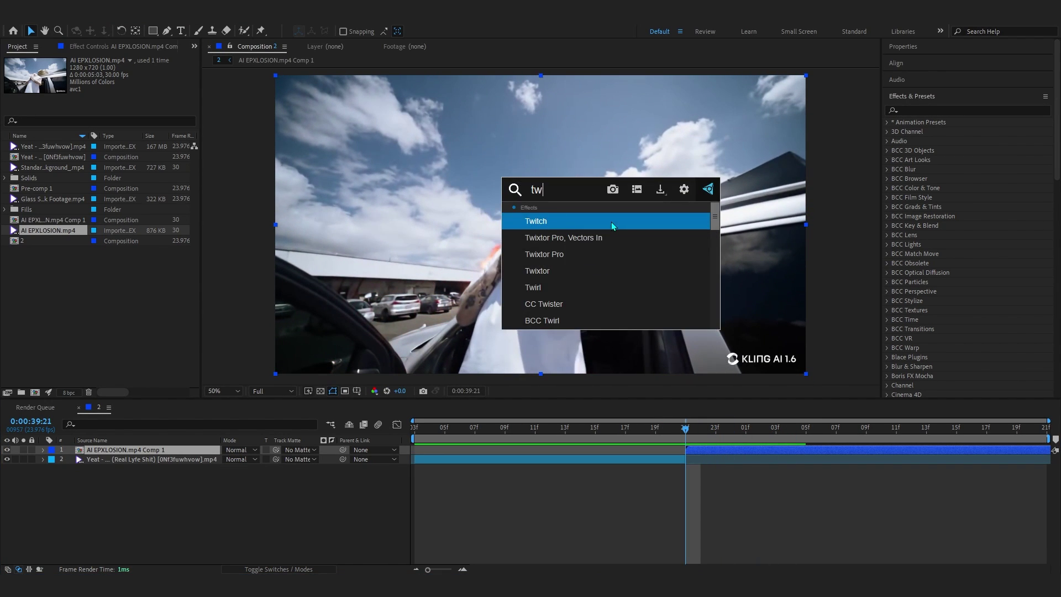
left_click(588, 254)
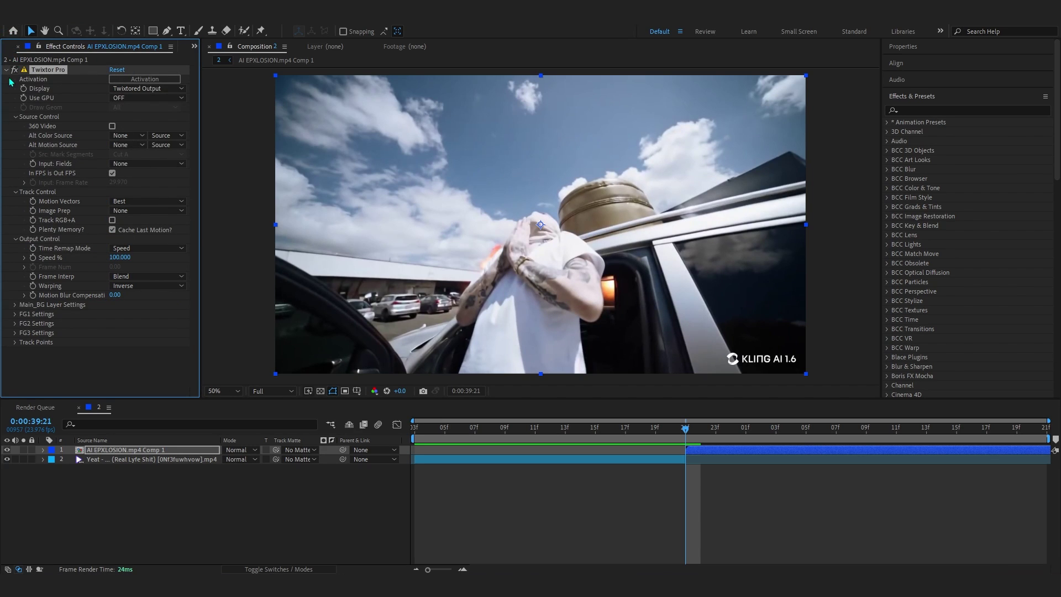
Try the Timewarp effect on the pre-composed explosion layer as an alternative, and remove it
key("ctrl+space")
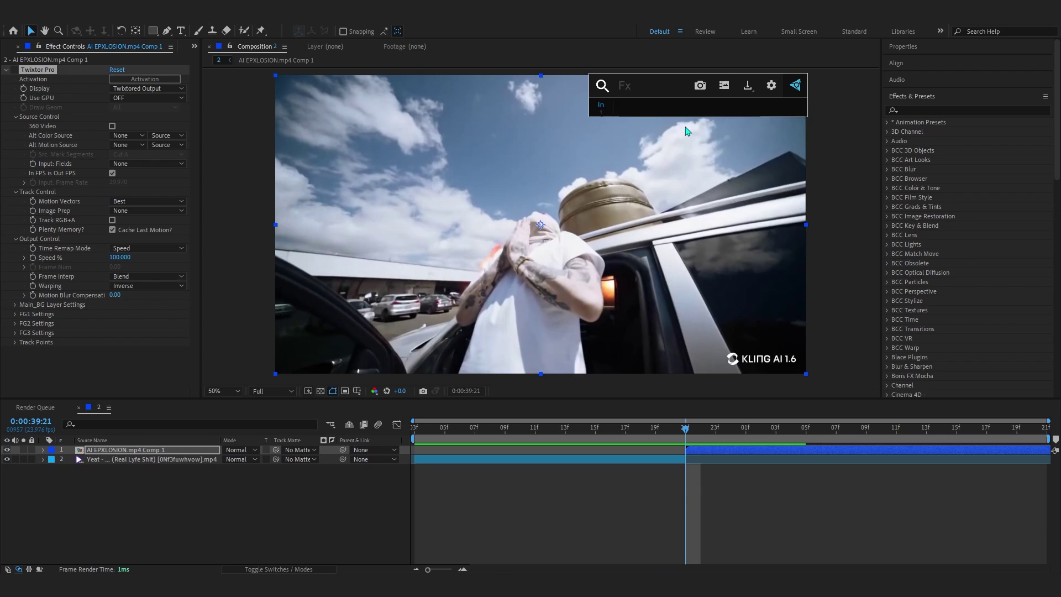
type("tiem")
key("BackSpace")
type("me")
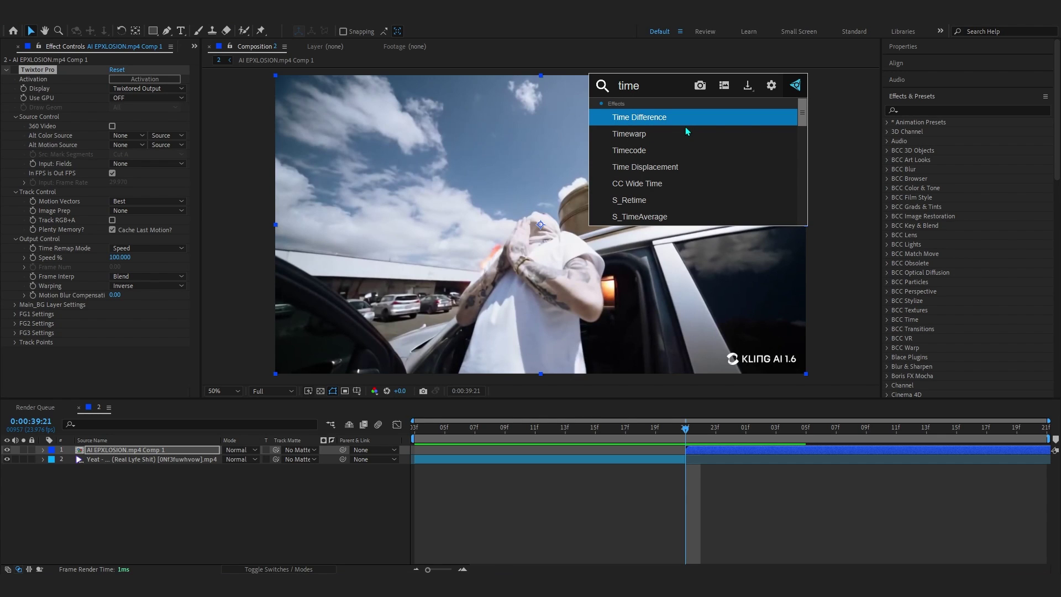
left_click(687, 131)
scroll(95, 161, "up", 3)
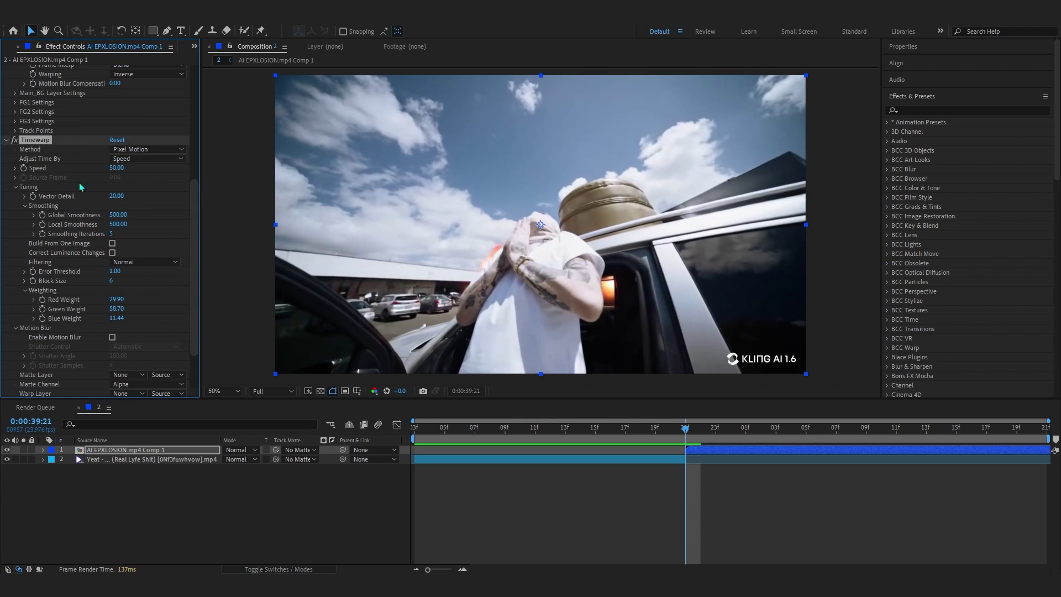
key("Delete")
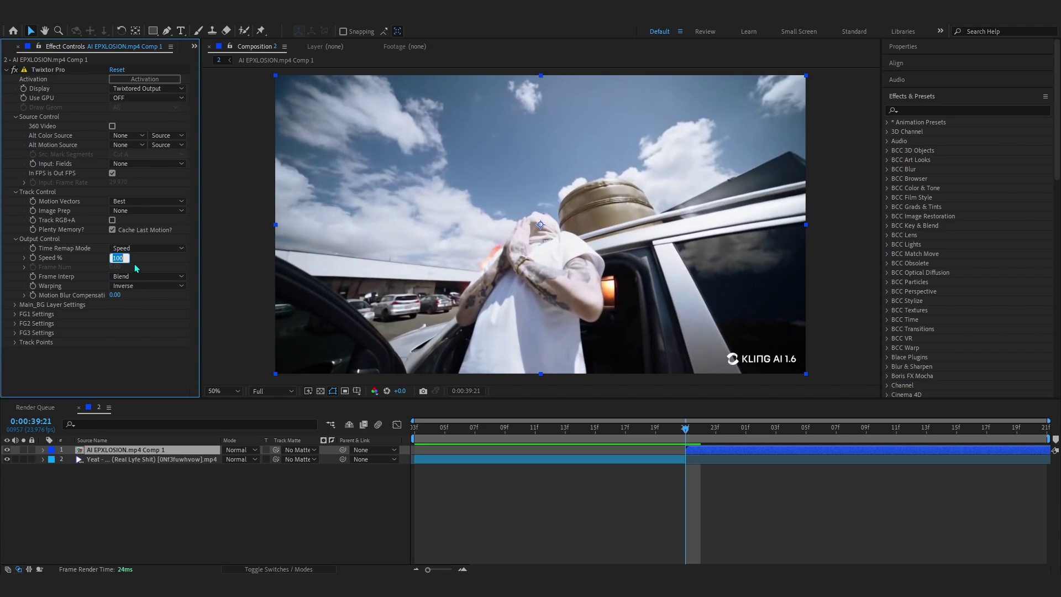
Keyframe Twixtor Pro's Speed % at two points on the explosion pre-comp, starting at 200, and preview the result
left_click(32, 257)
key("space")
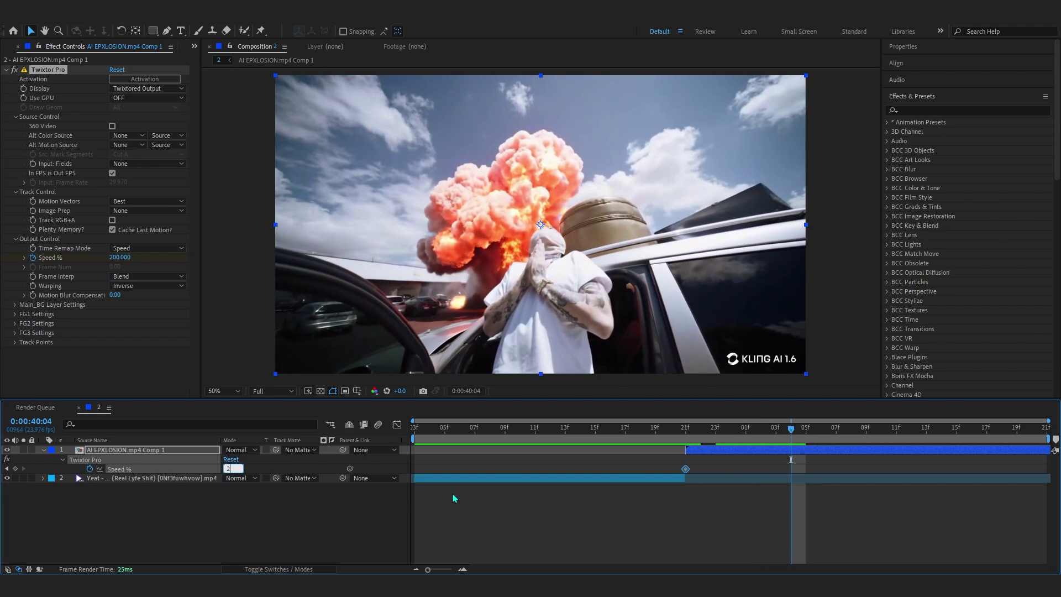
type("00")
key("Return")
left_click(628, 429)
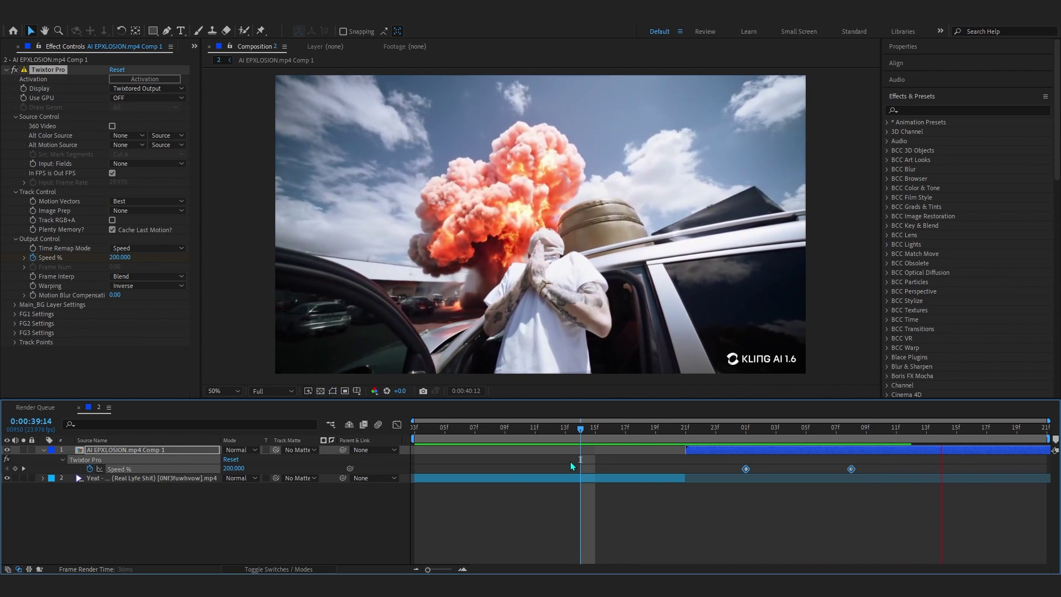
Shift the two Speed % keyframes on the explosion pre-comp one frame later and preview the retimed explosion
left_click(602, 435)
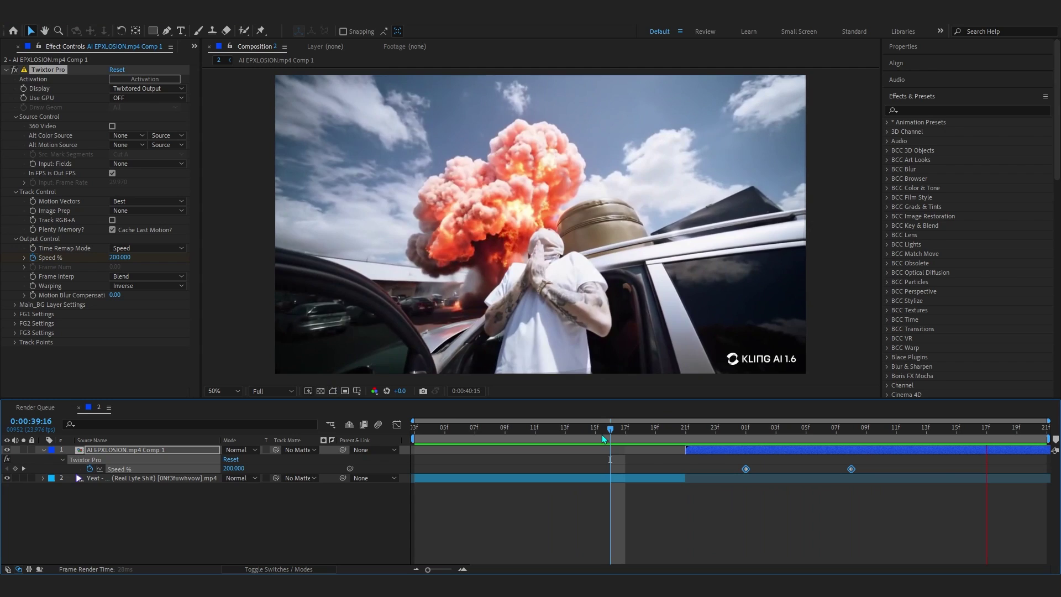
left_click(859, 506)
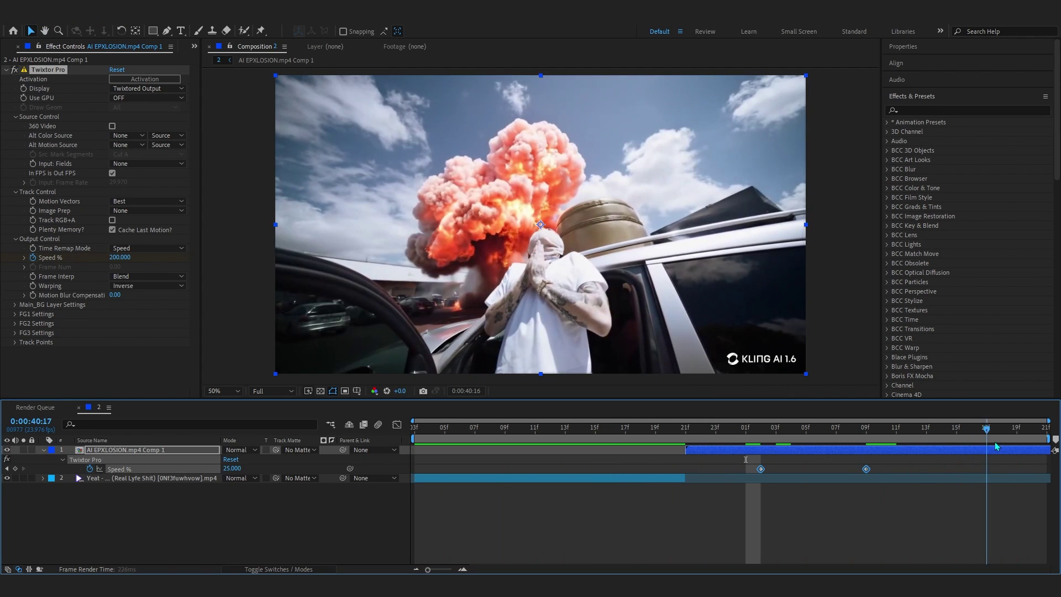
left_click_drag(995, 443, 445, 512)
key("space")
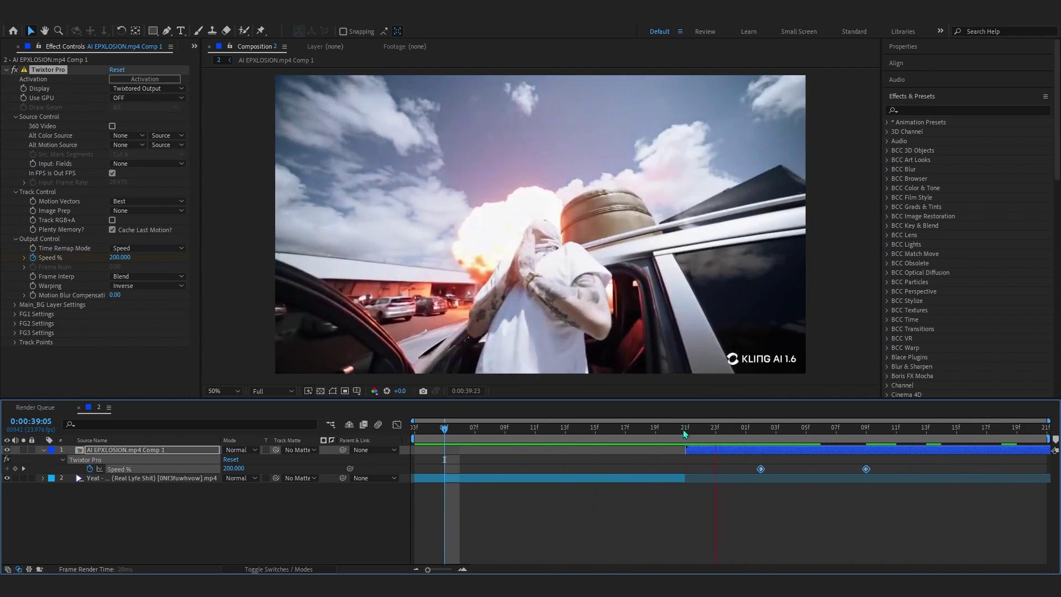
left_click(880, 496)
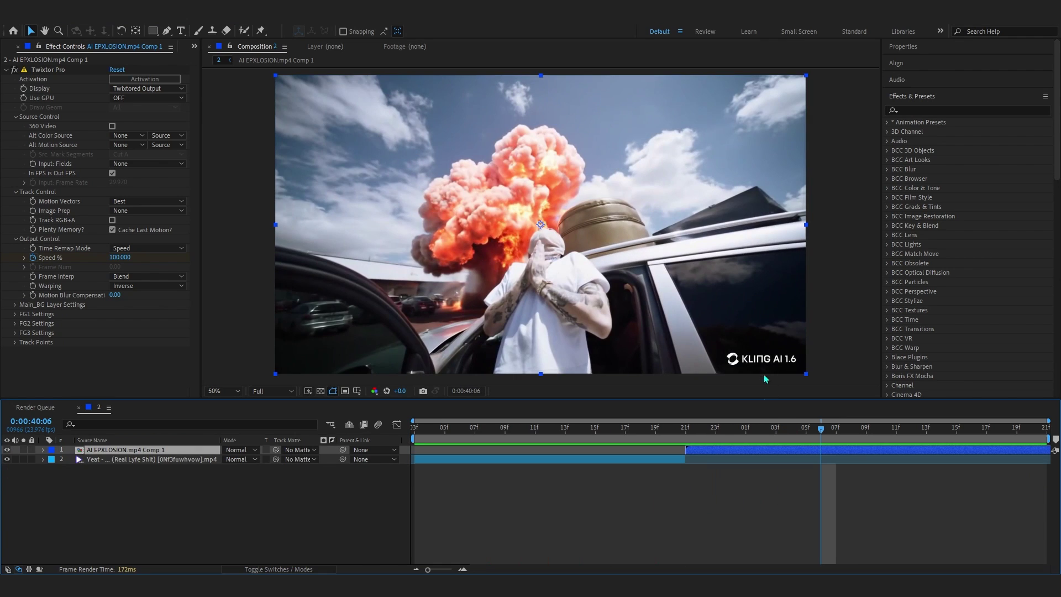
Pre-compose the retimed explosion layer as AI EPXLOSION.mp4 Comp 2, moving all attributes and adjusting the duration to the layer's time span
scroll(795, 359, "up", 1)
left_click_drag(801, 378, 515, 202)
scroll(716, 303, "up", 1)
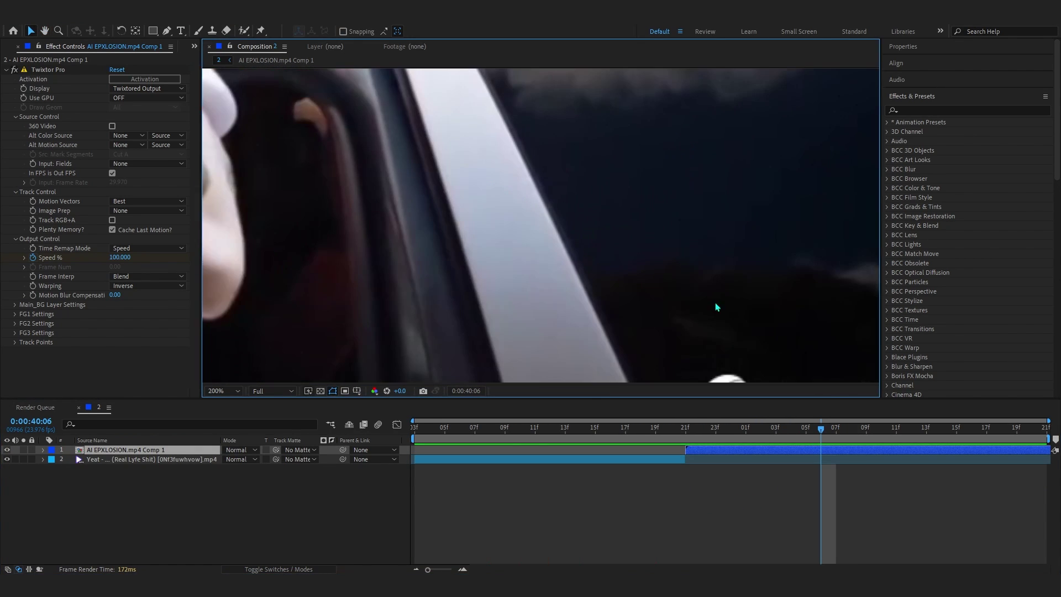
scroll(717, 308, "down", 4)
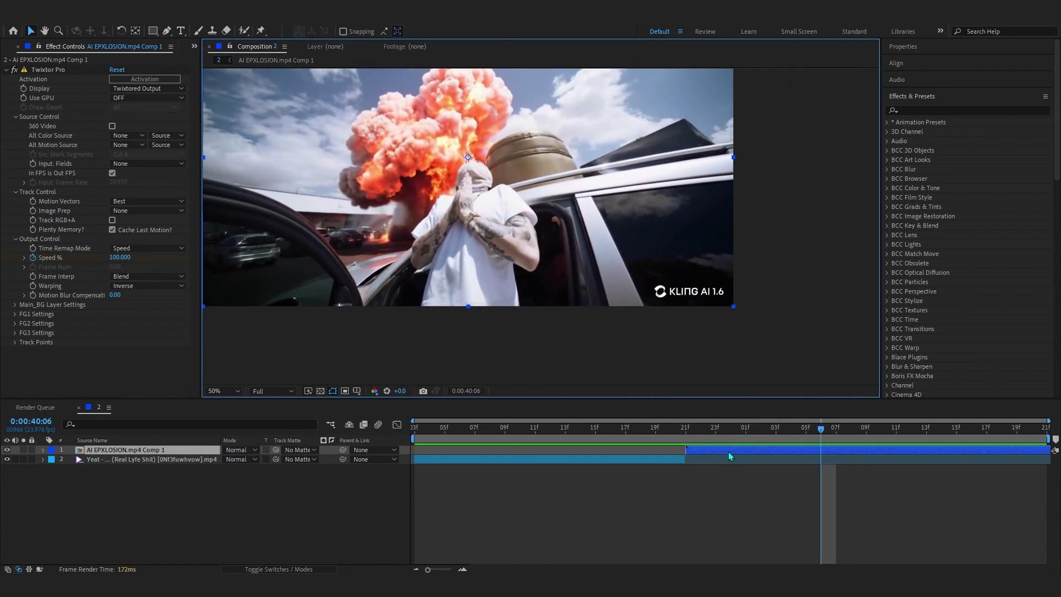
right_click(731, 456)
left_click(763, 372)
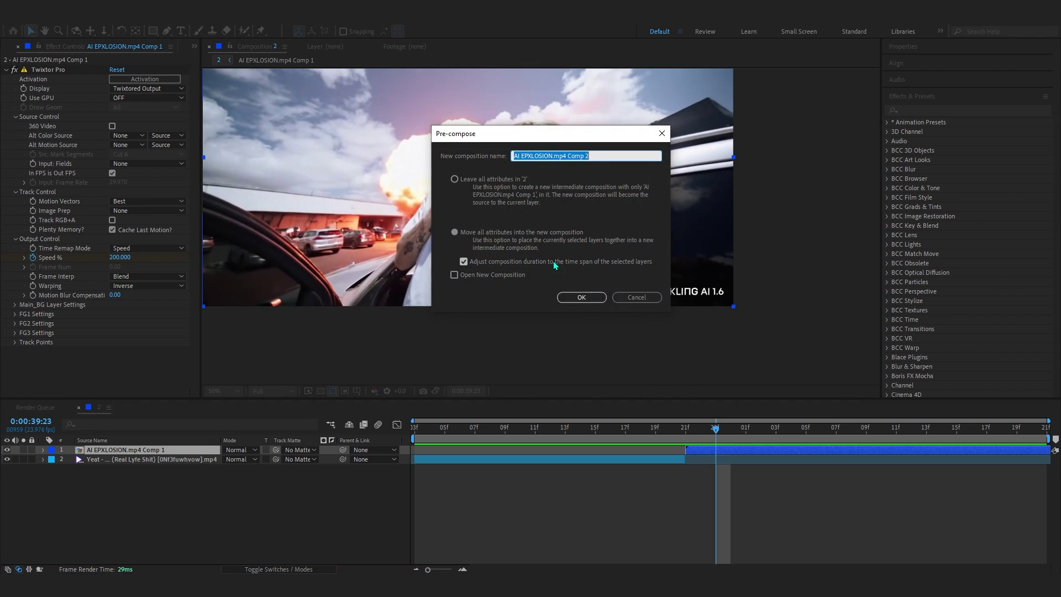
left_click(577, 297)
left_click(579, 301)
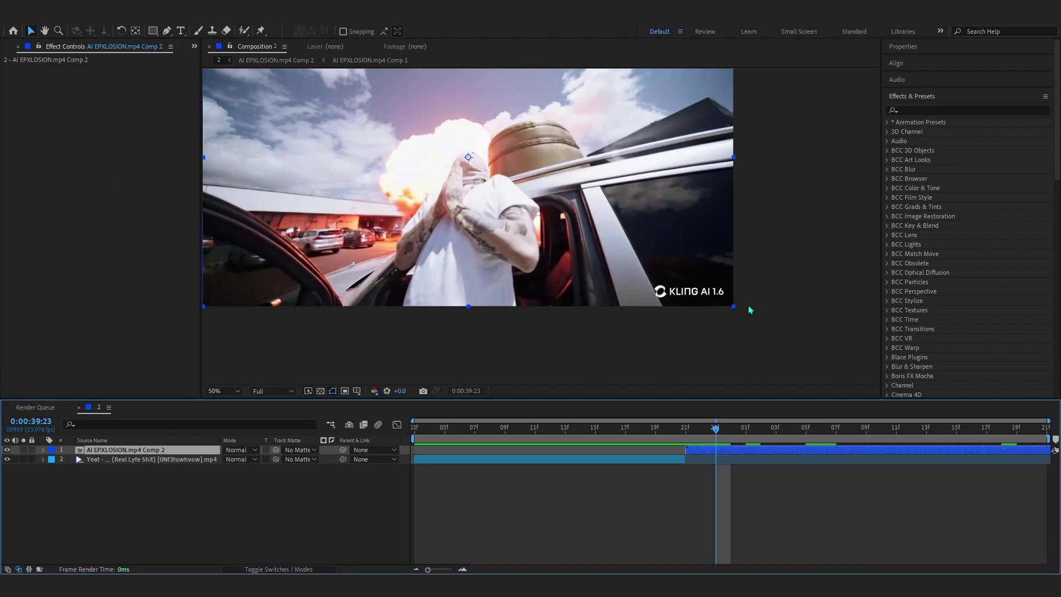
Draw a closed Pen tool mask around the KLING AI 1.6 watermark on the explosion pre-comp
scroll(748, 305, "up", 2)
left_click(167, 31)
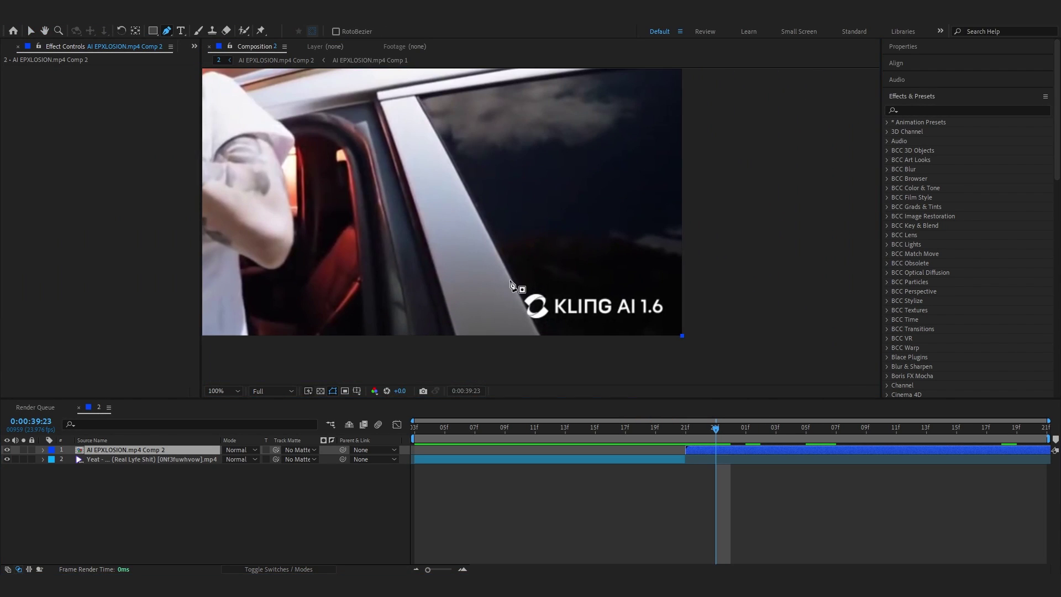
left_click(510, 280)
left_click_drag(535, 329, 548, 329)
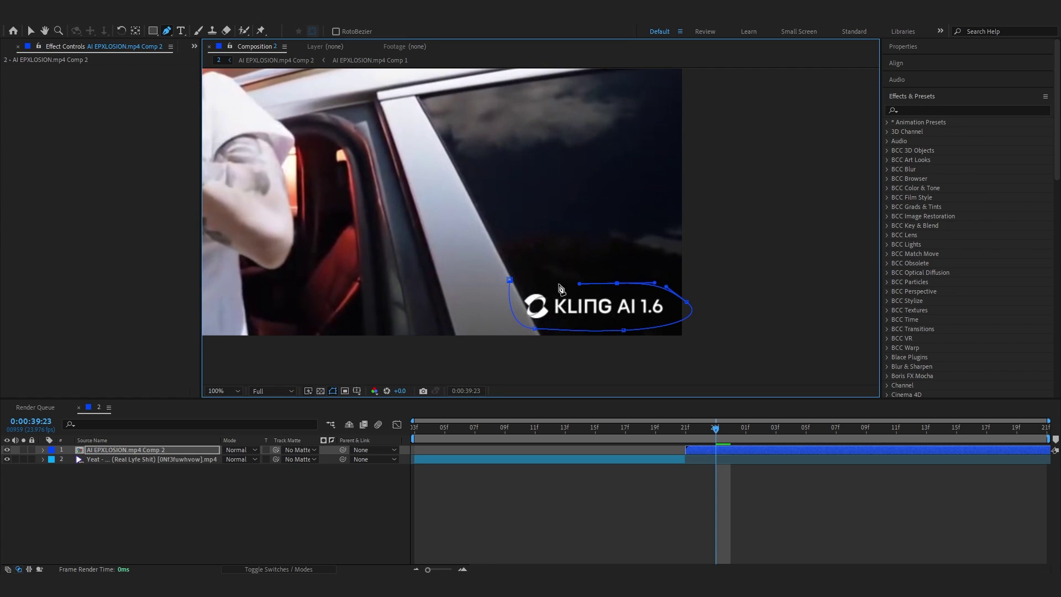
left_click(509, 281)
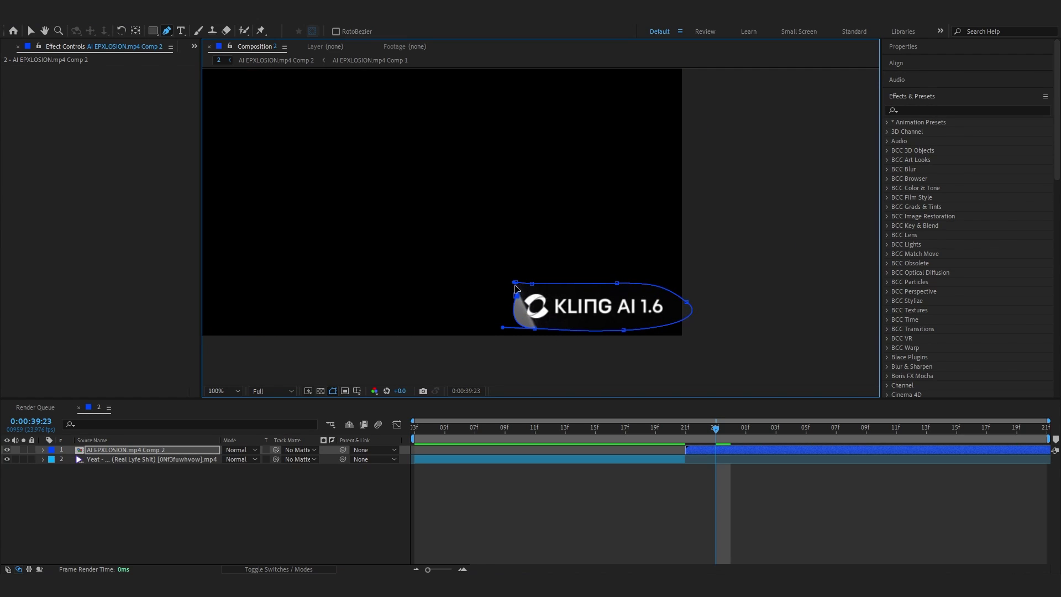
Reveal the watermark mask's properties on AI EPXLOSION.mp4 Comp 2 and invert the mask
left_click(171, 451)
key("m")
key("m")
left_click(264, 469)
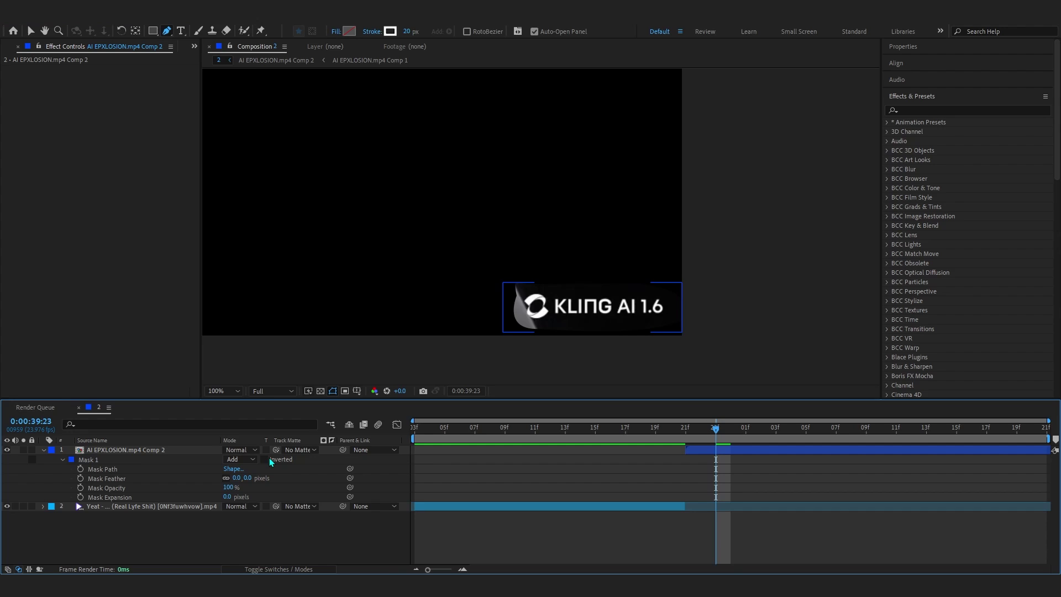
left_click(265, 460)
left_click(206, 451)
Start the work area at the explosion layer's in point and generate an Object Content-Aware Fill layer with Strong lighting correction
scroll(426, 323, "down", 1)
key("i")
key("b")
left_click(880, 94)
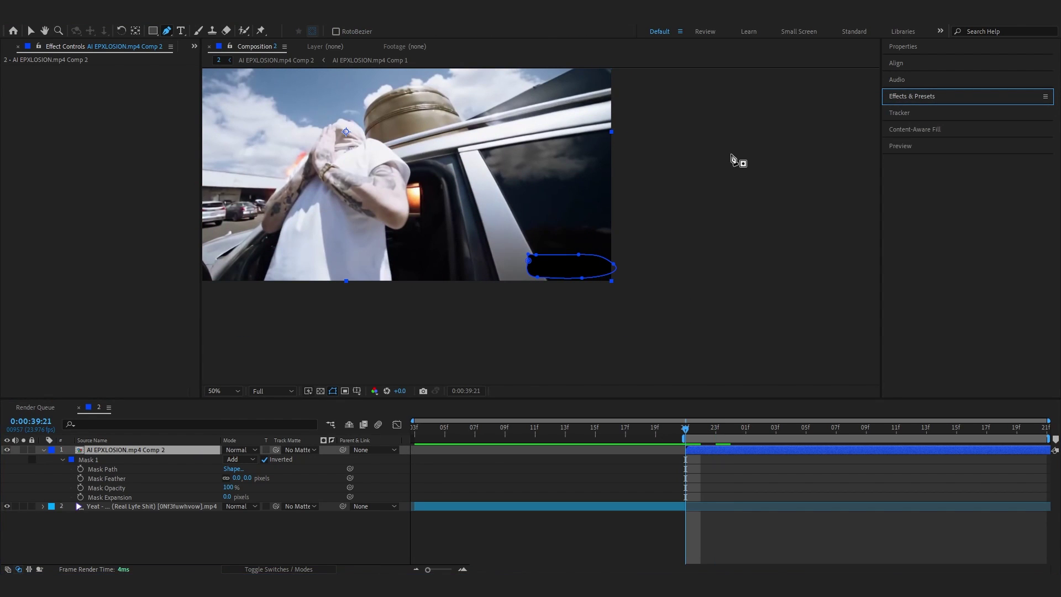
left_click(917, 130)
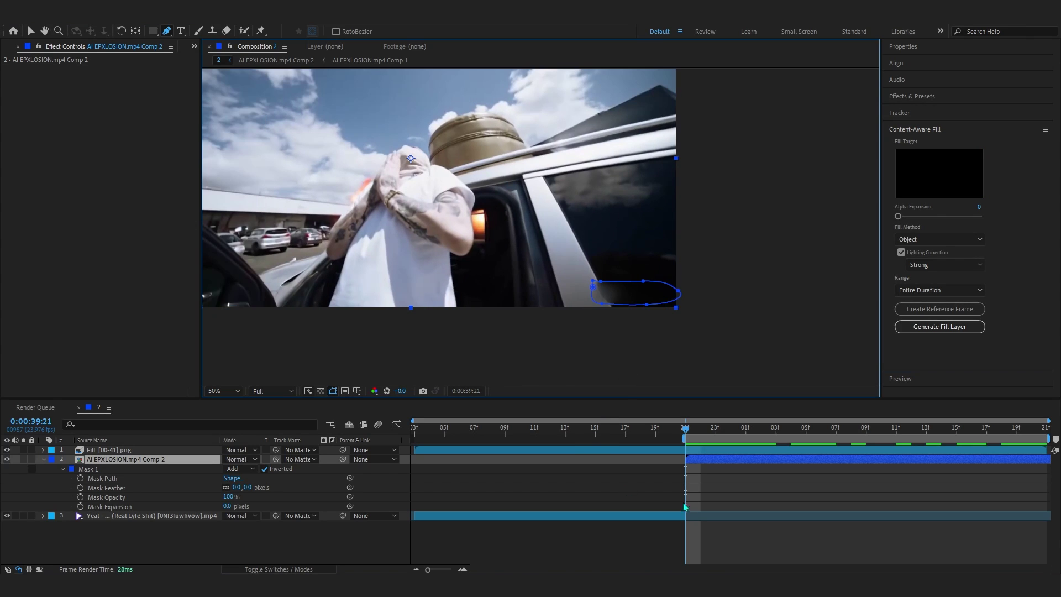
Extend the work area back to the composition's start, trim the fill layer to begin at 0:00:39:21, and preview the result
key("v")
left_click_drag(684, 440, 413, 442)
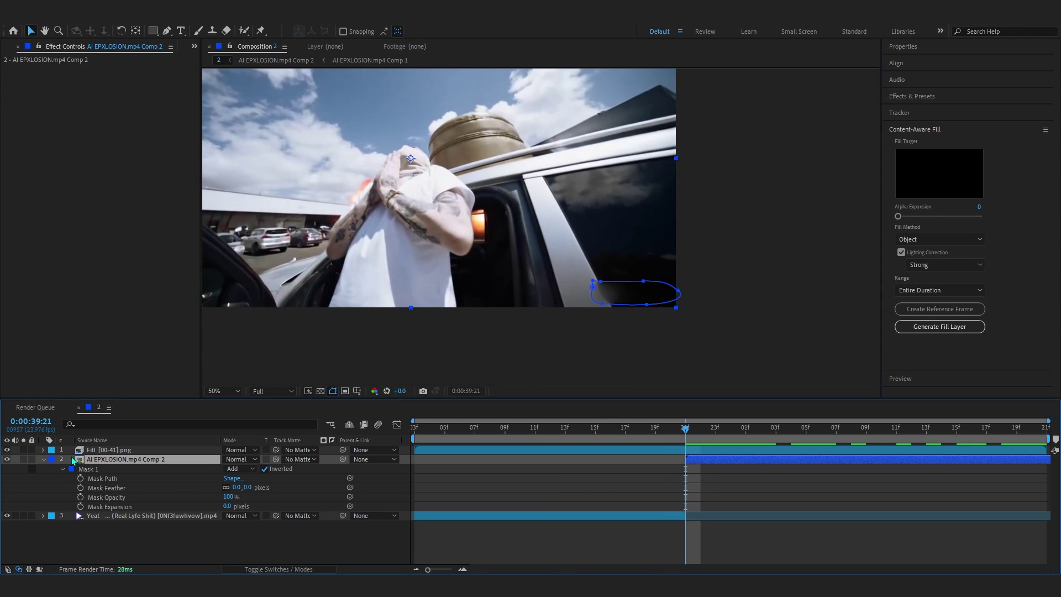
left_click(178, 450)
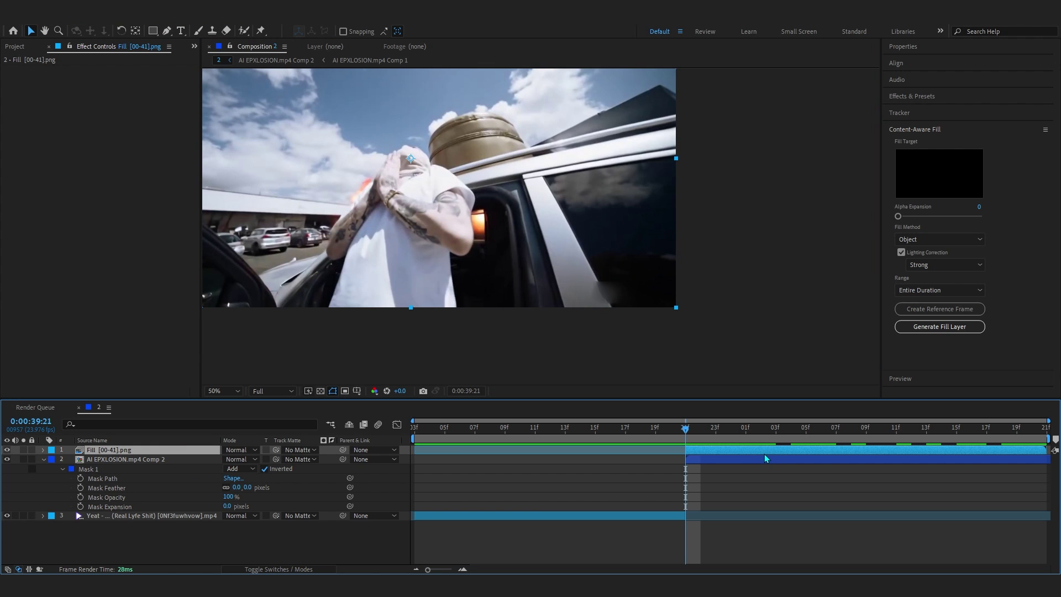
key("space")
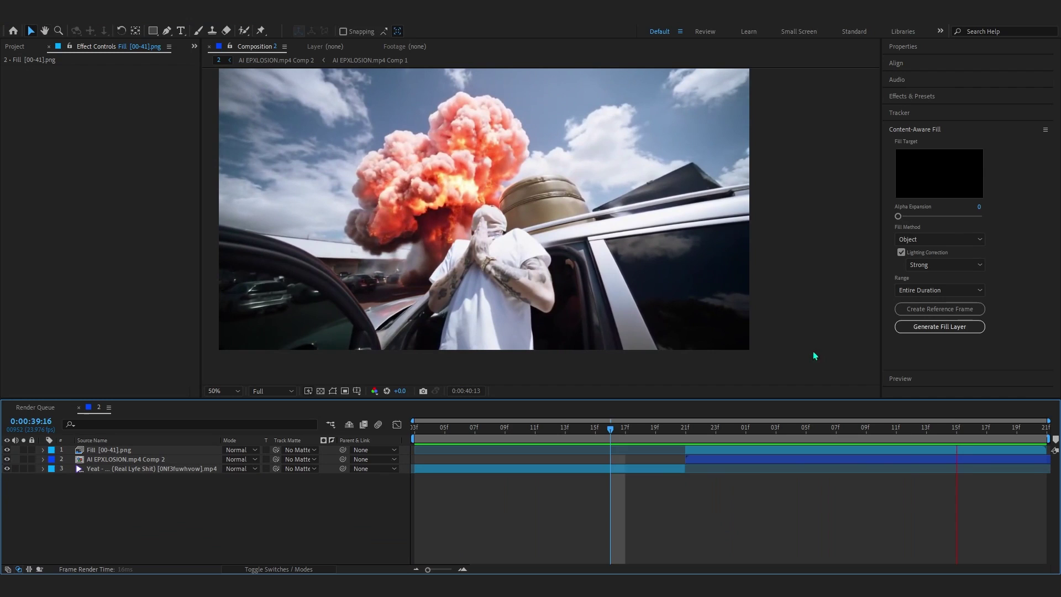
left_click(224, 391)
left_click(226, 200)
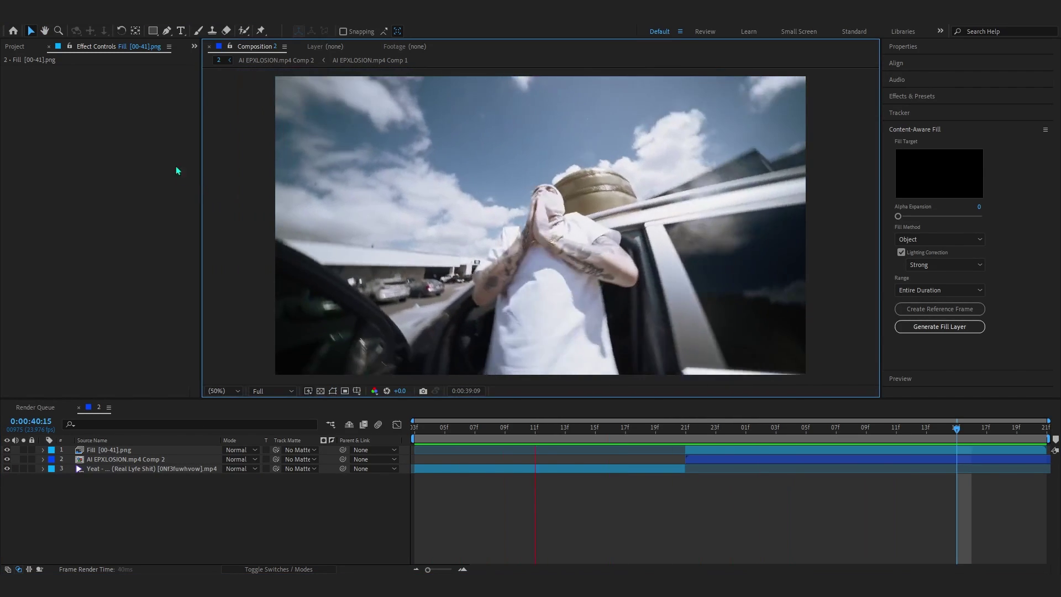
Create a new adjustment layer above the fill layer in composition 2
left_click(15, 50)
right_click(729, 509)
mouse_move(785, 377)
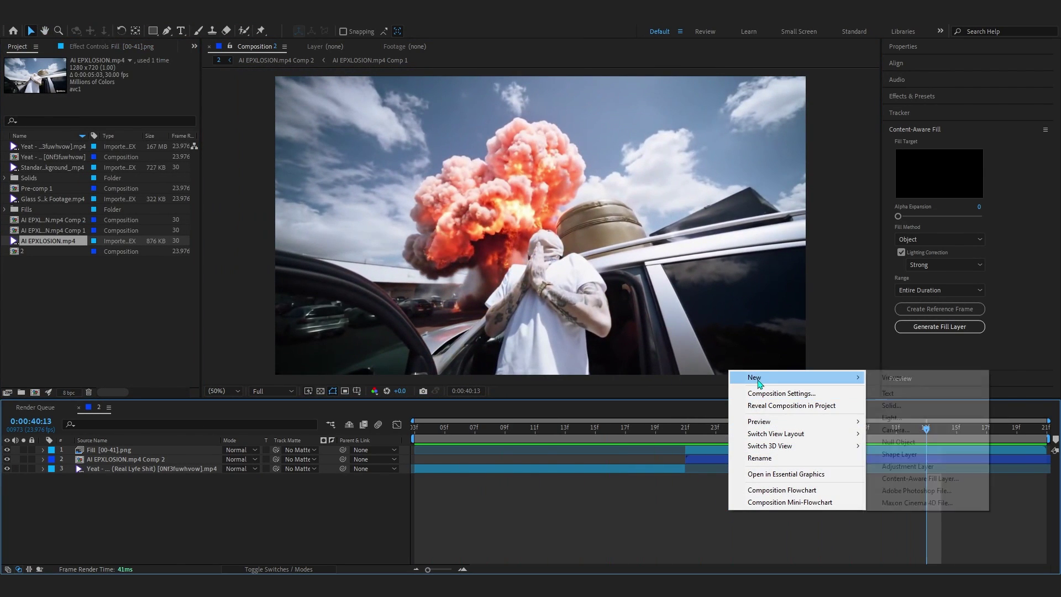
left_click(907, 467)
Apply the BEST ONE! preset from the HD Shake Pack to the adjustment layer, aligning its peak keyframes and start with the explosion cut
left_click(602, 434)
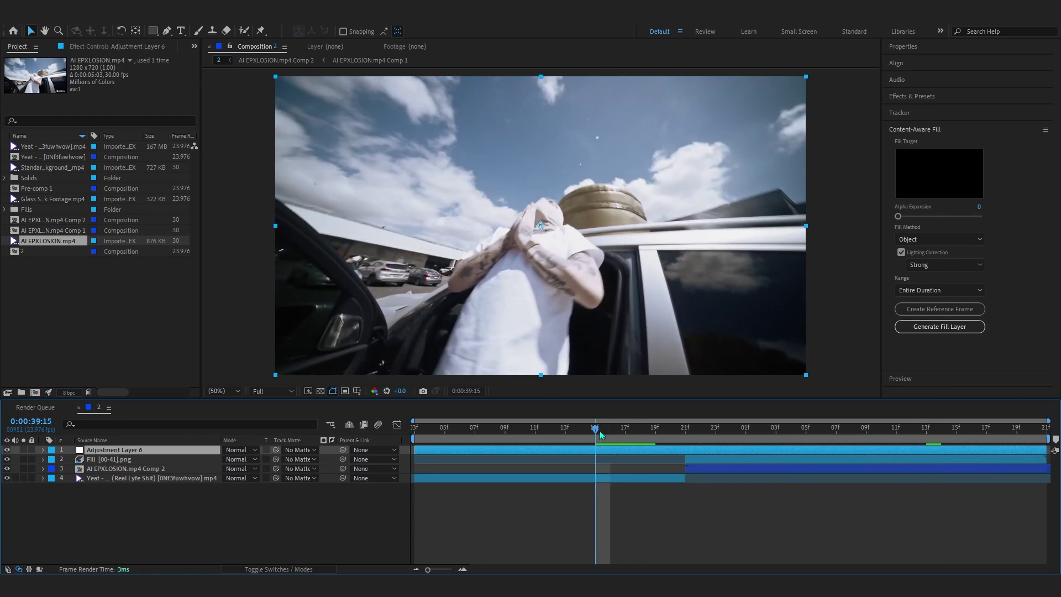
left_click(901, 96)
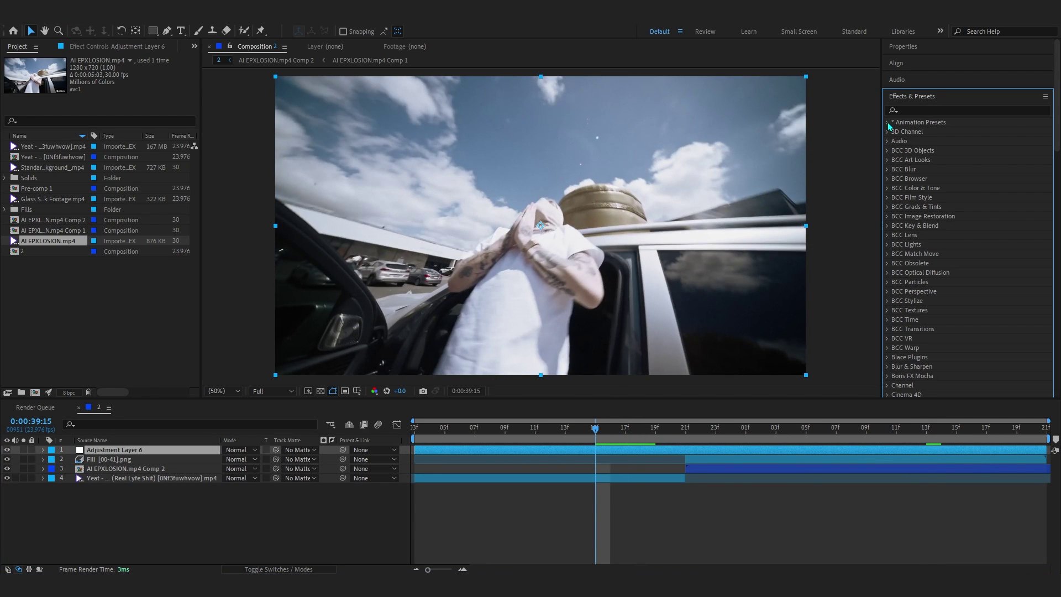
left_click(888, 123)
left_click(897, 142)
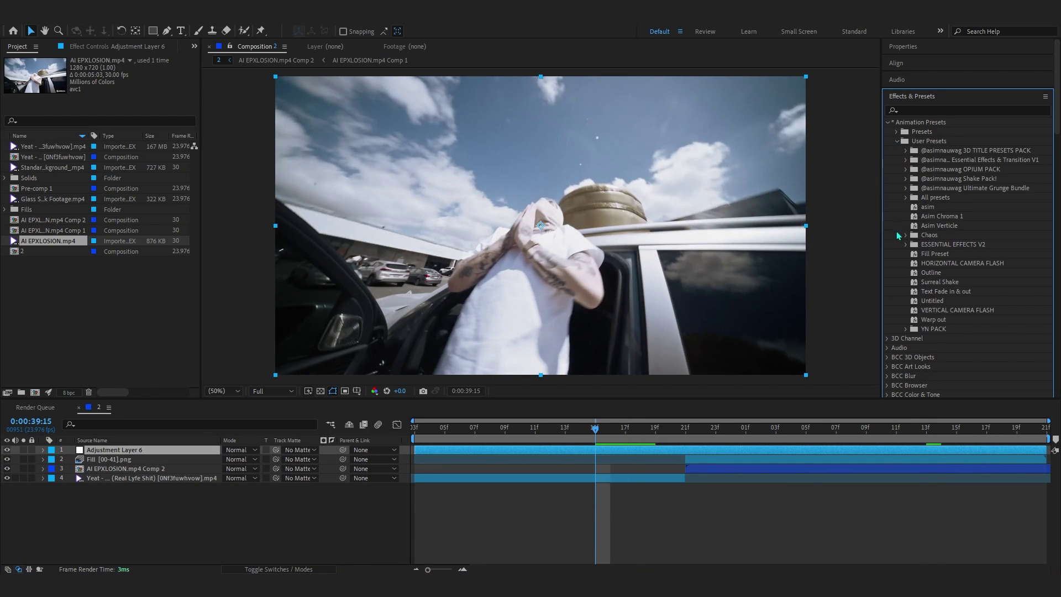
left_click(906, 188)
left_click(906, 178)
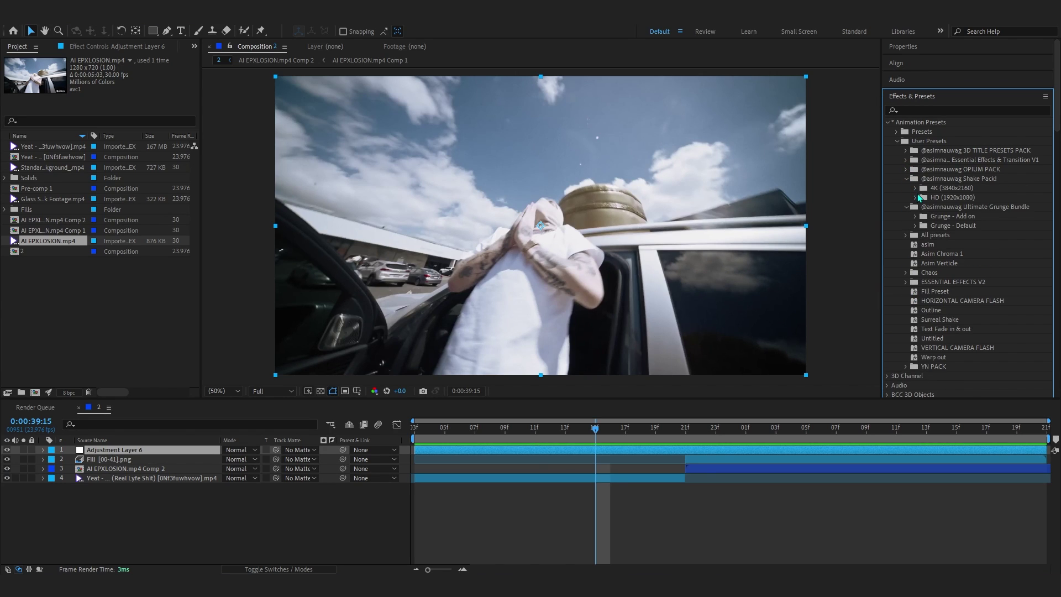
left_click(916, 197)
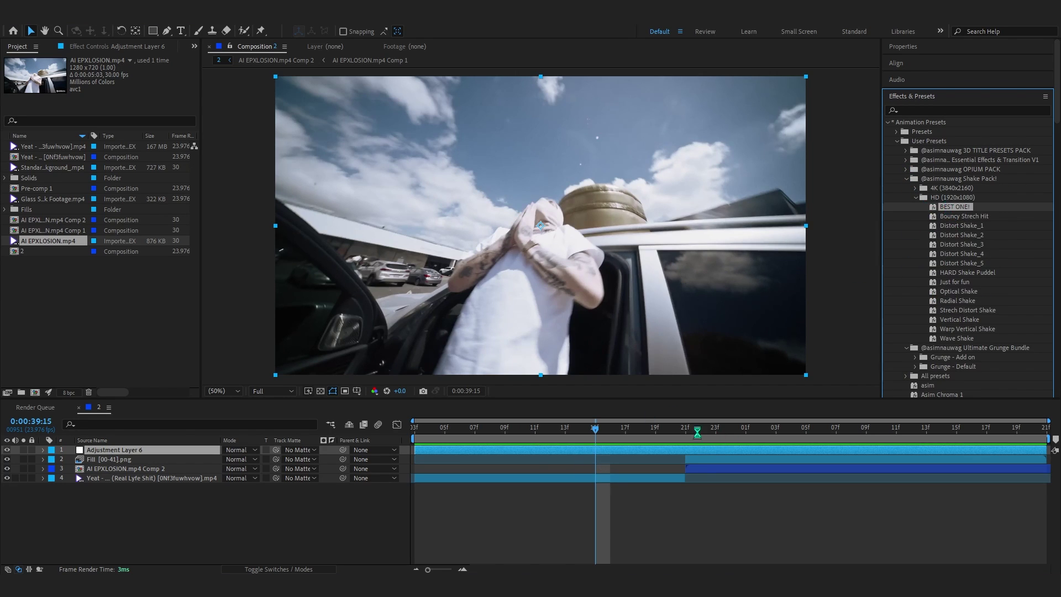
left_click_drag(670, 460, 708, 467)
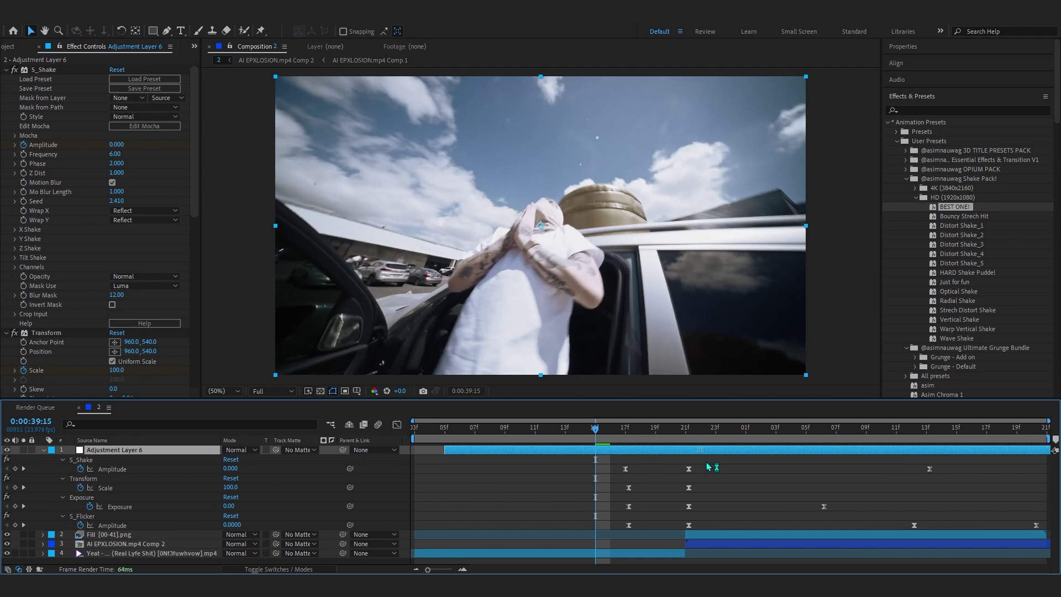
key("alt+bracketleft")
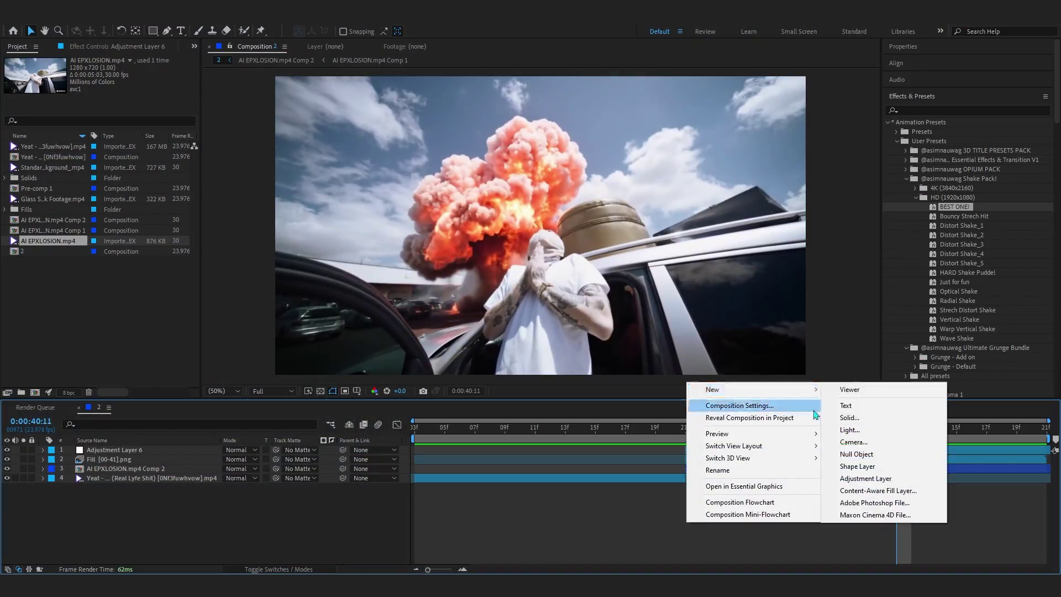
Add a second adjustment layer, trim its start to 0:00:39:21, and place it below the shake adjustment layer
left_click(866, 478)
left_click(687, 434)
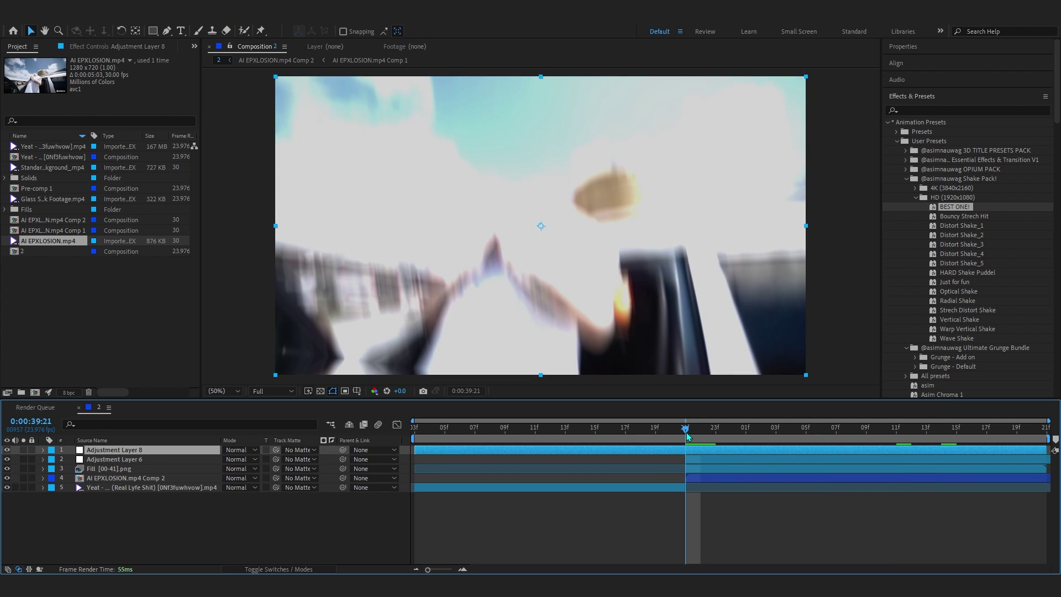
key("alt+[")
left_click_drag(687, 434, 926, 435)
left_click_drag(139, 449, 154, 465)
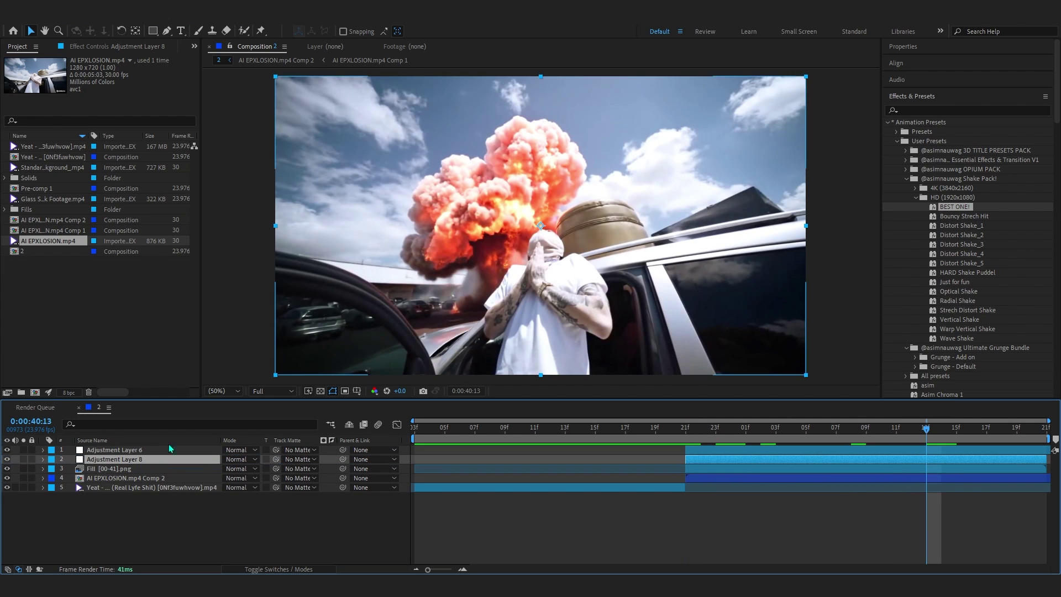
Apply Curves to the second adjustment layer, pull the RGB curve down at two points to darken the explosion, and preview it
key("ctrl+space")
type("cu")
left_click(597, 185)
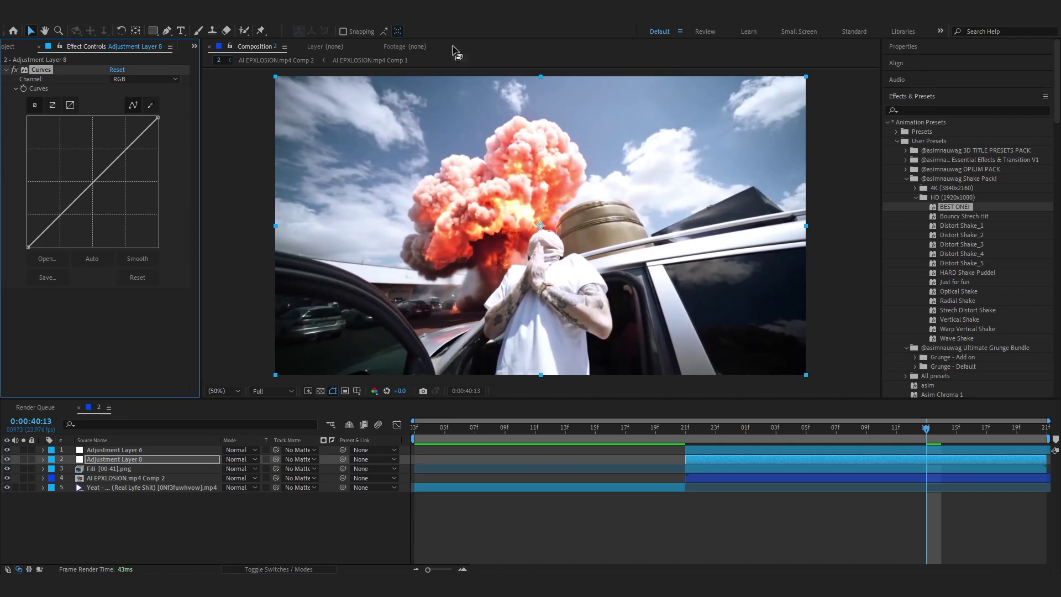
left_click_drag(76, 213, 74, 210)
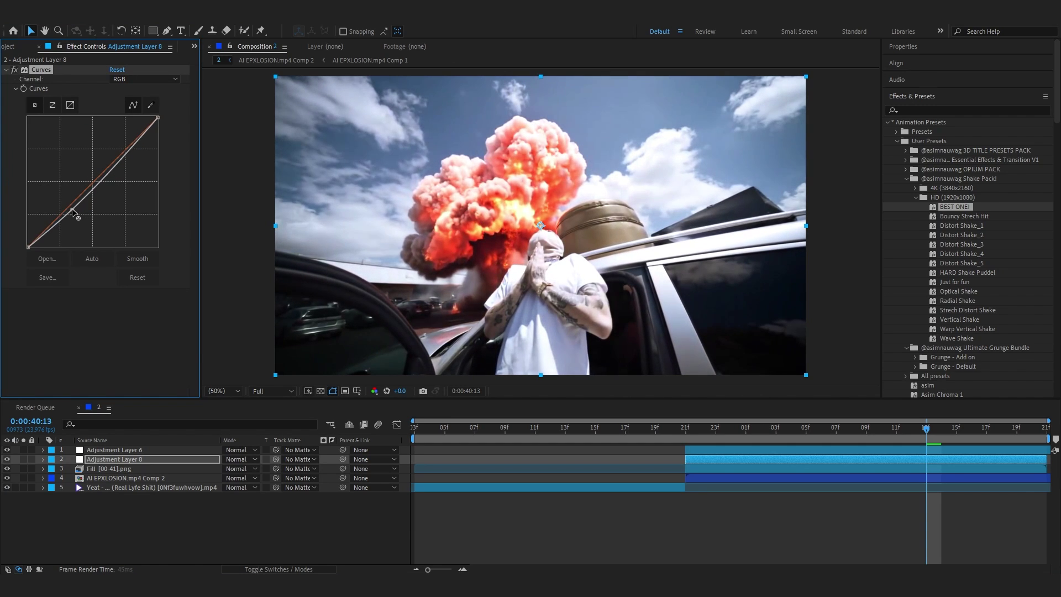
left_click_drag(128, 144, 130, 164)
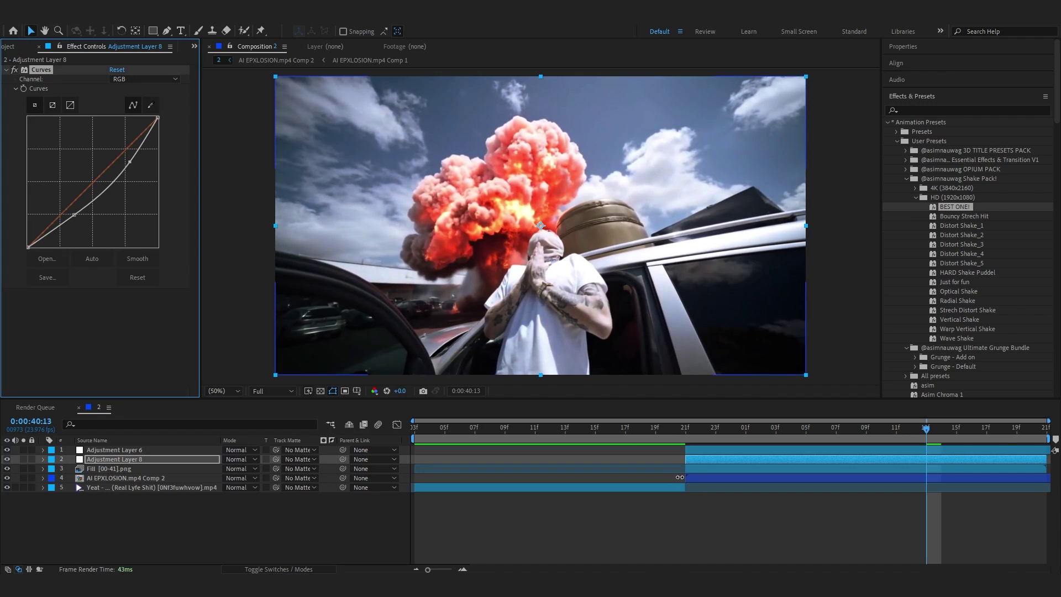
left_click_drag(628, 428, 435, 555)
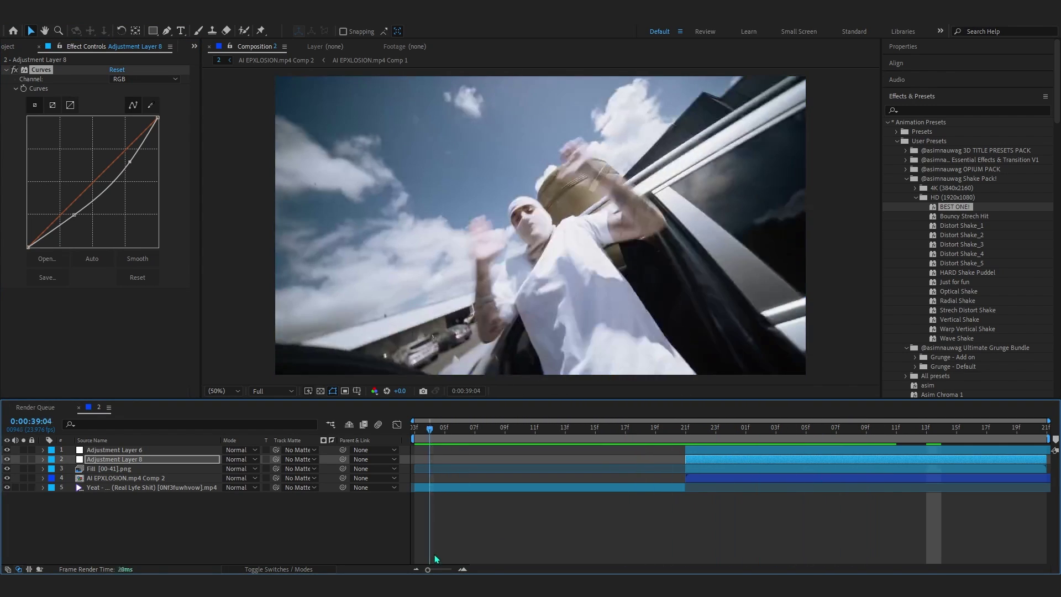
key("space")
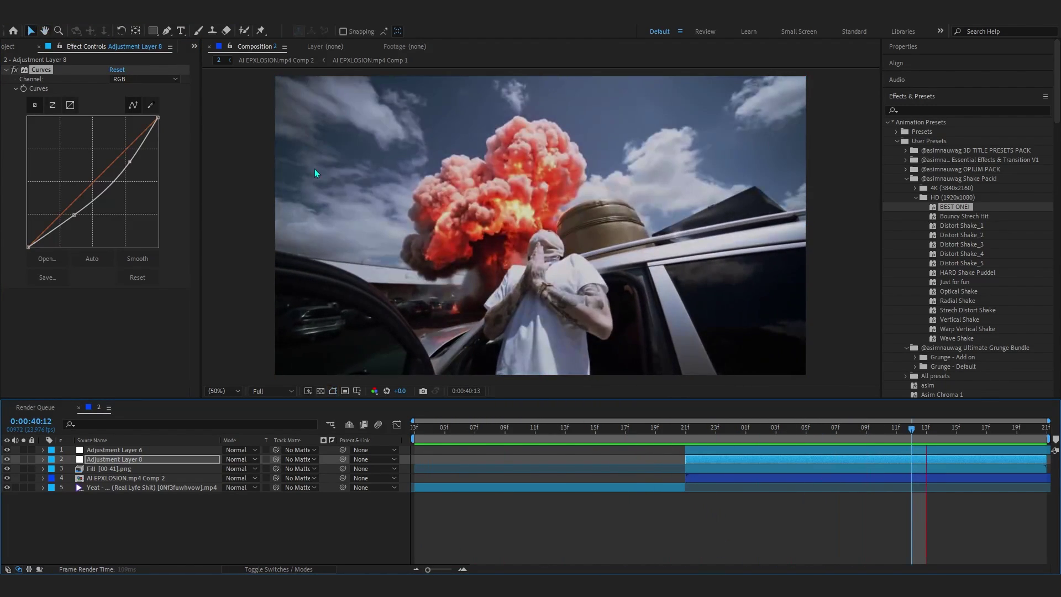
key("space")
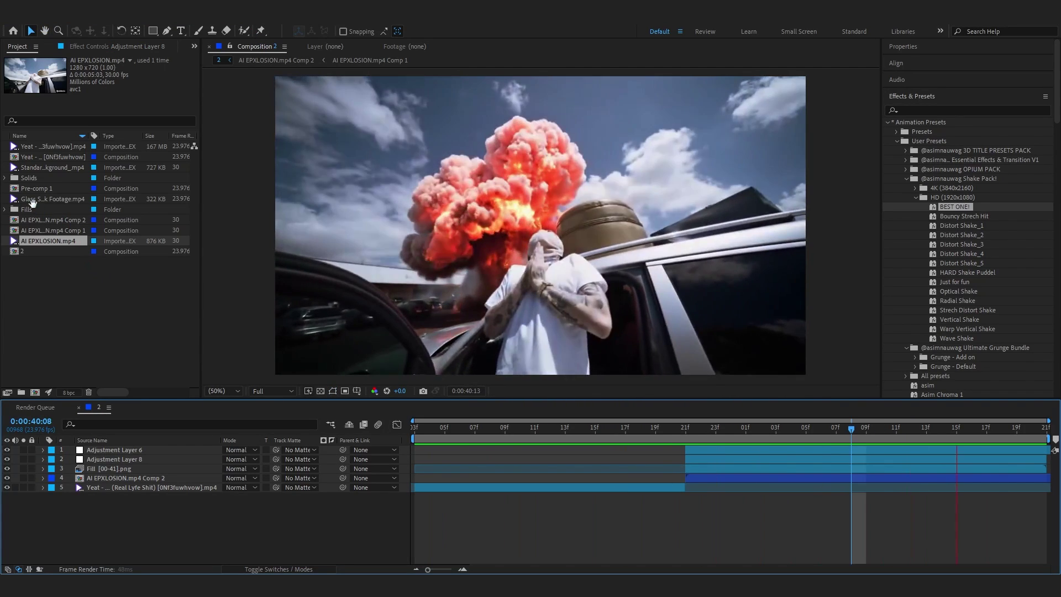
key("space")
Add the Glass Smash stock footage on top of composition 2, trim its start to 0:00:39:21, and scale it to 153%
left_click_drag(41, 199, 91, 206)
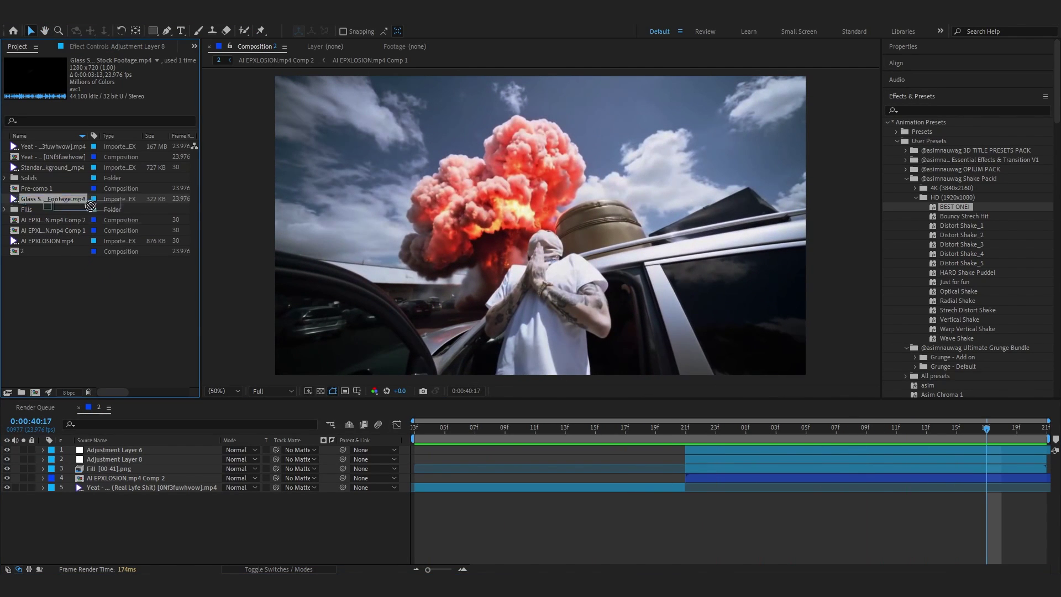
left_click_drag(680, 446, 686, 451)
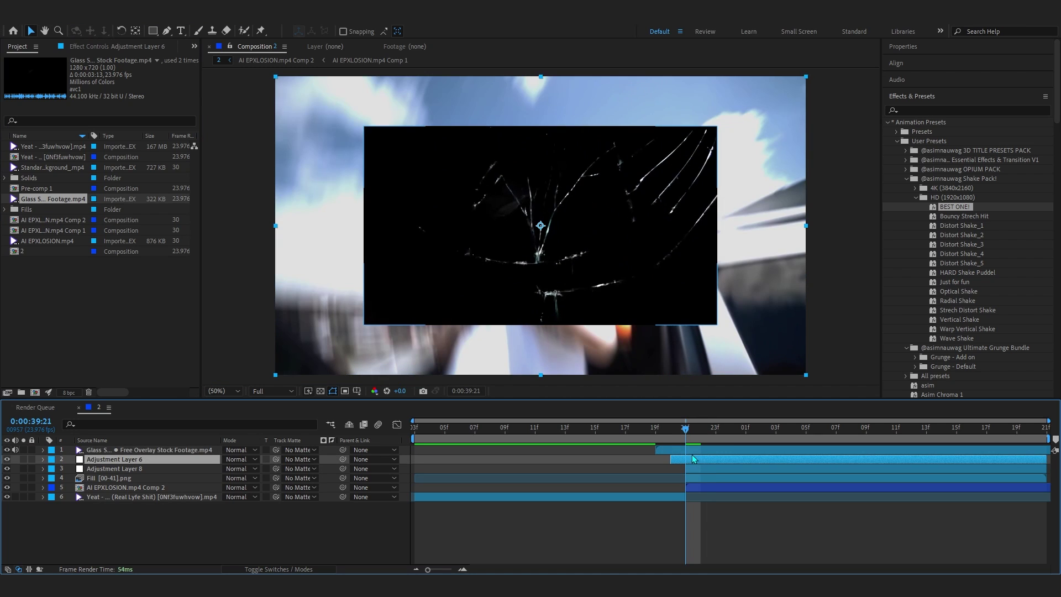
Set the glass footage's blending mode to Screen and move its layer below both adjustment layers
left_click(237, 450)
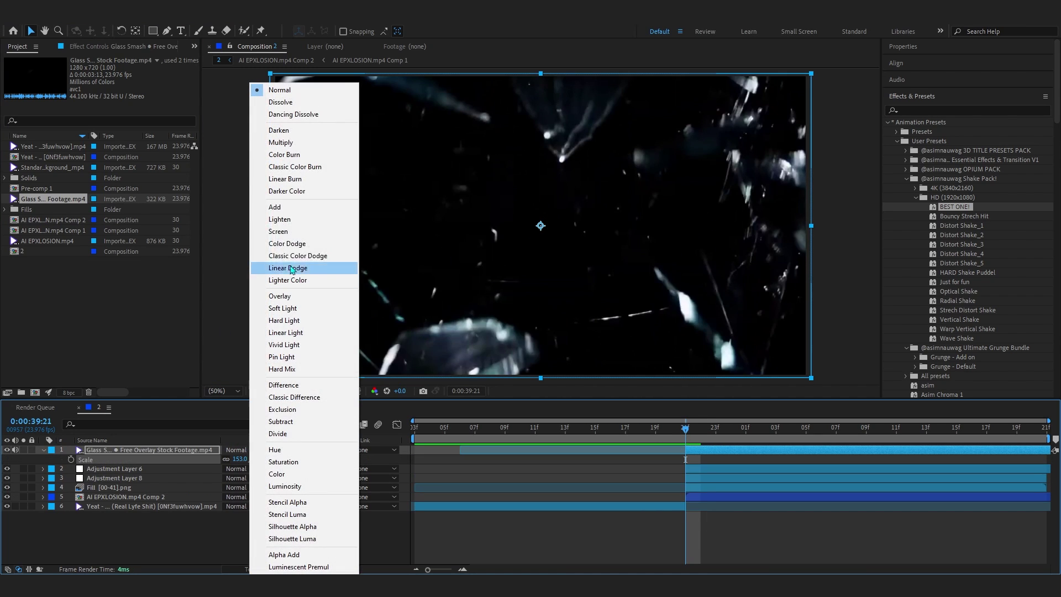
left_click(278, 232)
left_click_drag(126, 455, 127, 482)
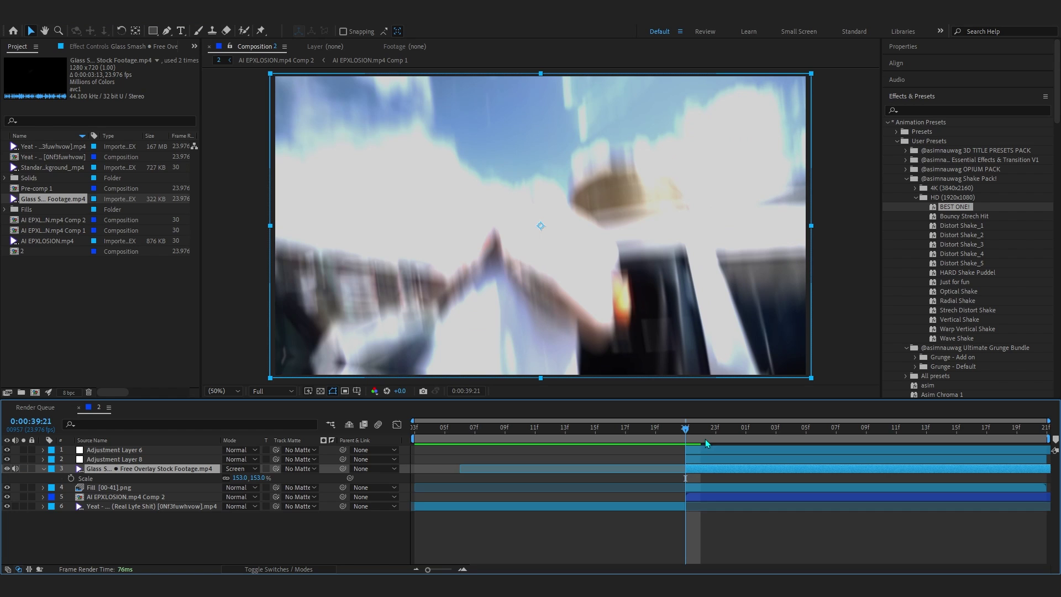
Shift the glass footage one frame later with its start trimmed at the cut, set its blending to Linear Dodge, and preview from 0:00:39:18
left_click_drag(706, 431, 1001, 430)
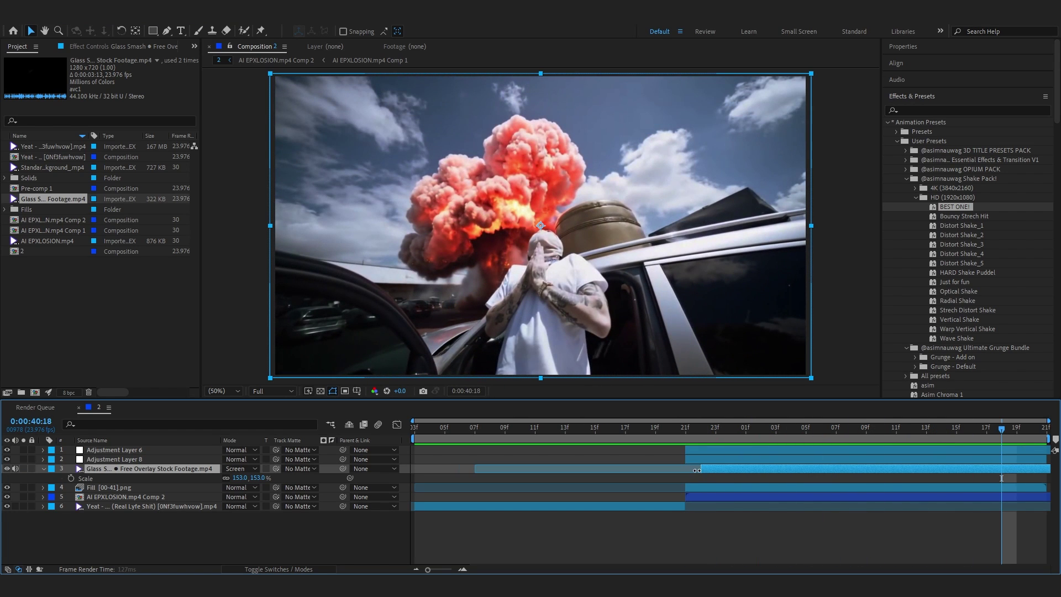
left_click(237, 468)
left_click(284, 268)
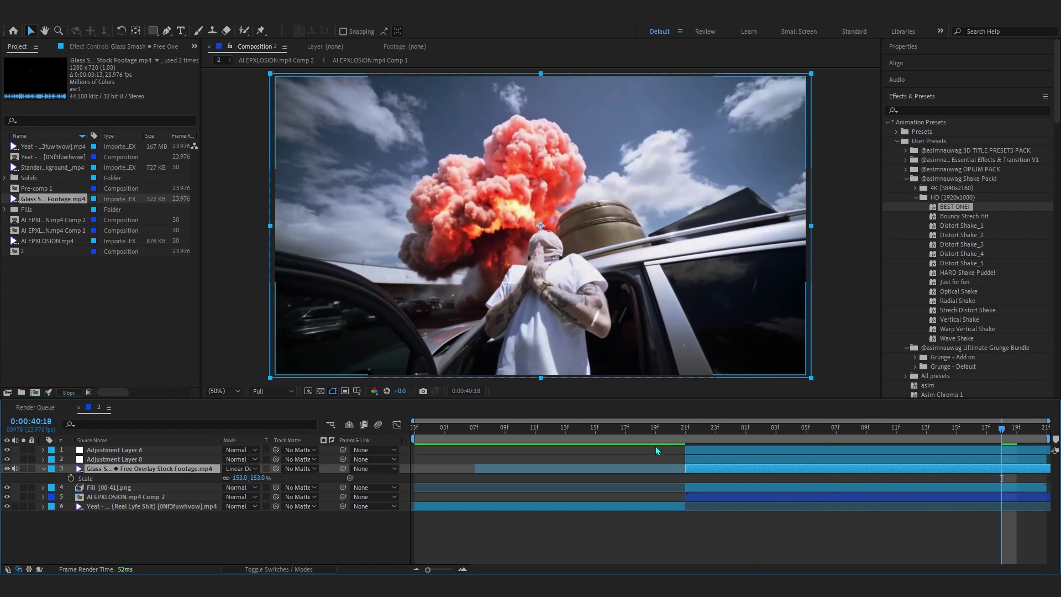
left_click(639, 435)
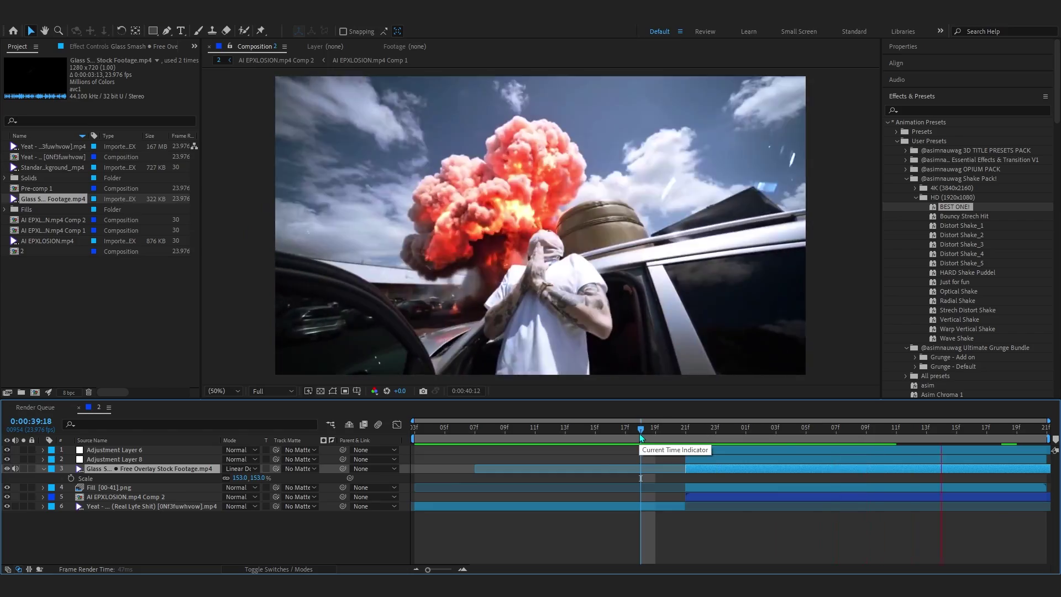